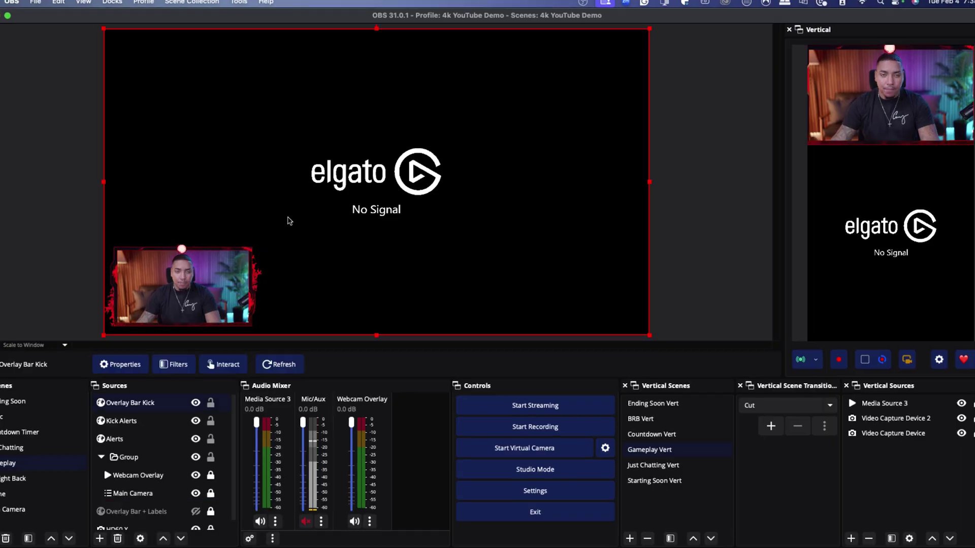
{"action": "left_click_drag", "start_coordinate": [287, 220], "coordinate": [393, 70]}
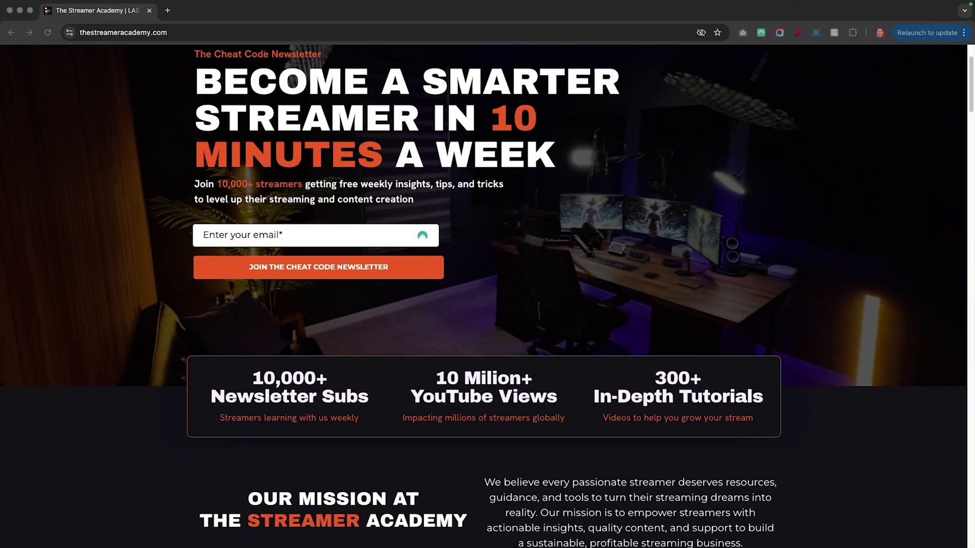
{"action": "scroll", "coordinate": [487, 294], "scroll_direction": "down", "scroll_amount": 4}
{"action": "scroll", "coordinate": [487, 295], "scroll_direction": "down", "scroll_amount": 5}
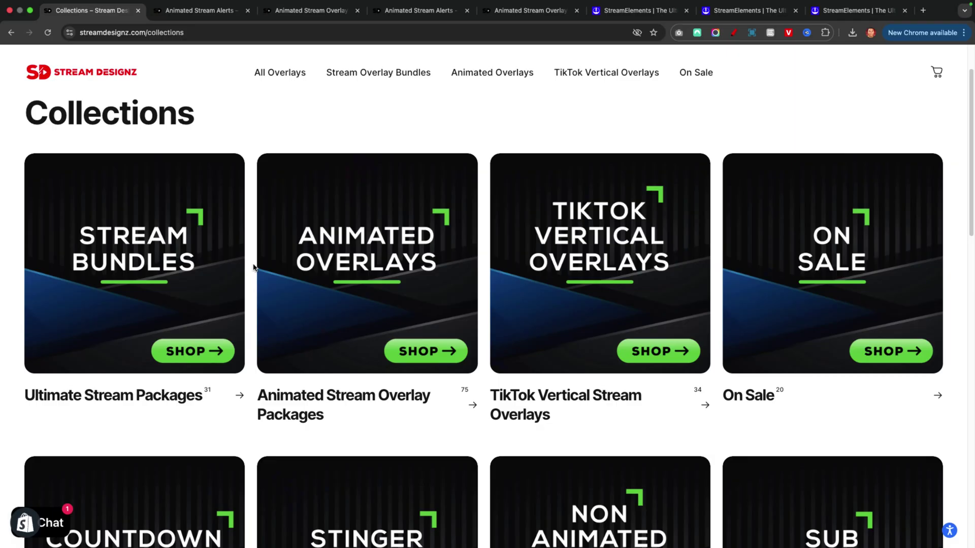
Step: Browse the Stream Designz collections, animated stream alerts and animated overlay packages, including the "Galaxy" alerts
{"action": "scroll", "coordinate": [254, 268], "scroll_direction": "down", "scroll_amount": 8}
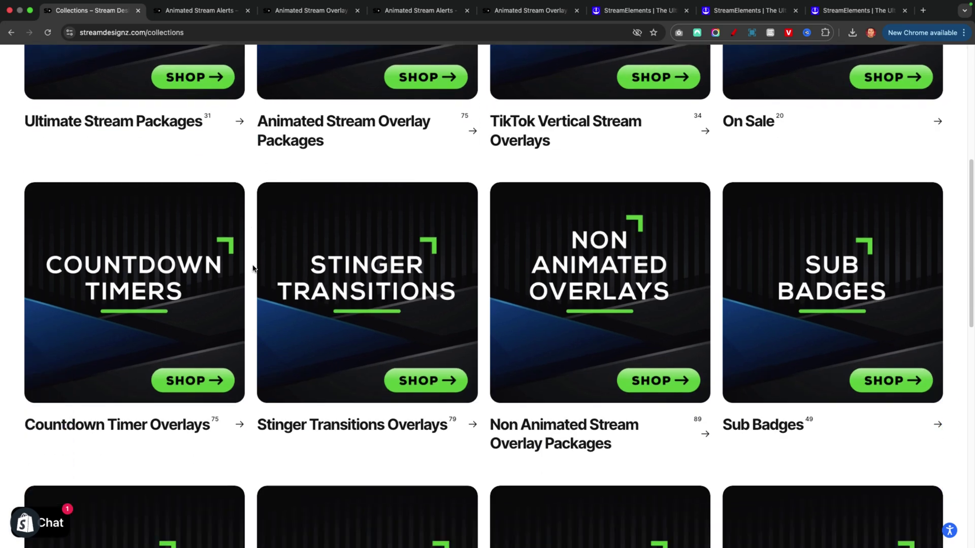
{"action": "scroll", "coordinate": [254, 268], "scroll_direction": "down", "scroll_amount": 3}
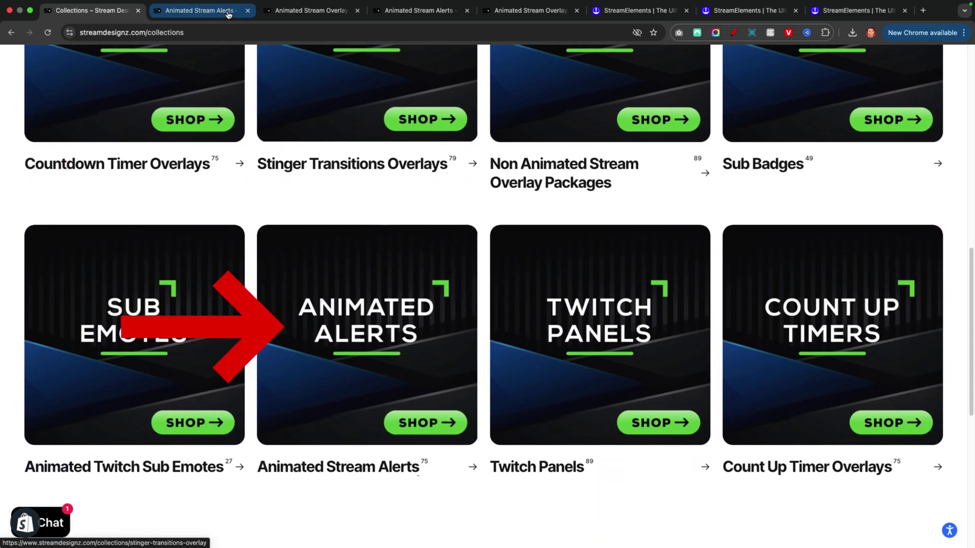
{"action": "left_click", "coordinate": [231, 16]}
{"action": "scroll", "coordinate": [255, 337], "scroll_direction": "down", "scroll_amount": 5}
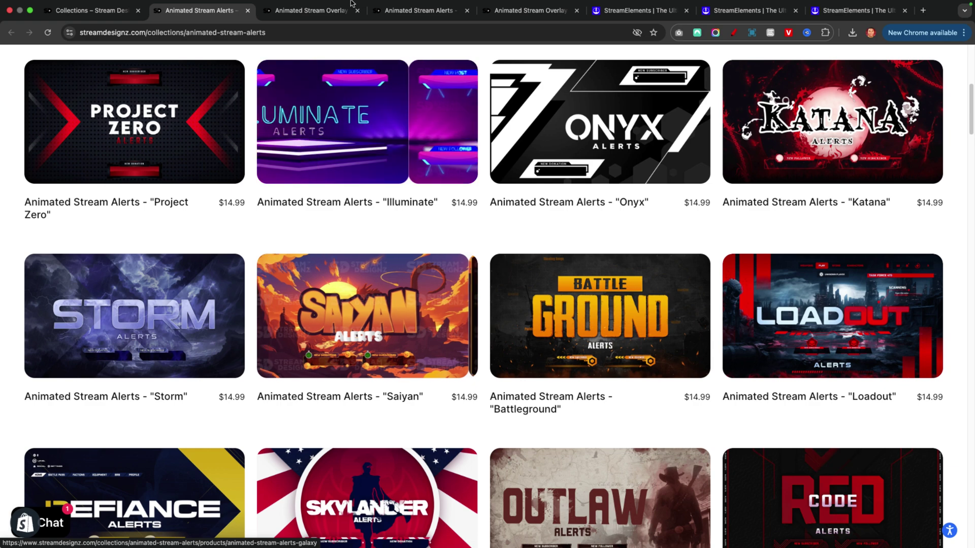
{"action": "left_click", "coordinate": [326, 16]}
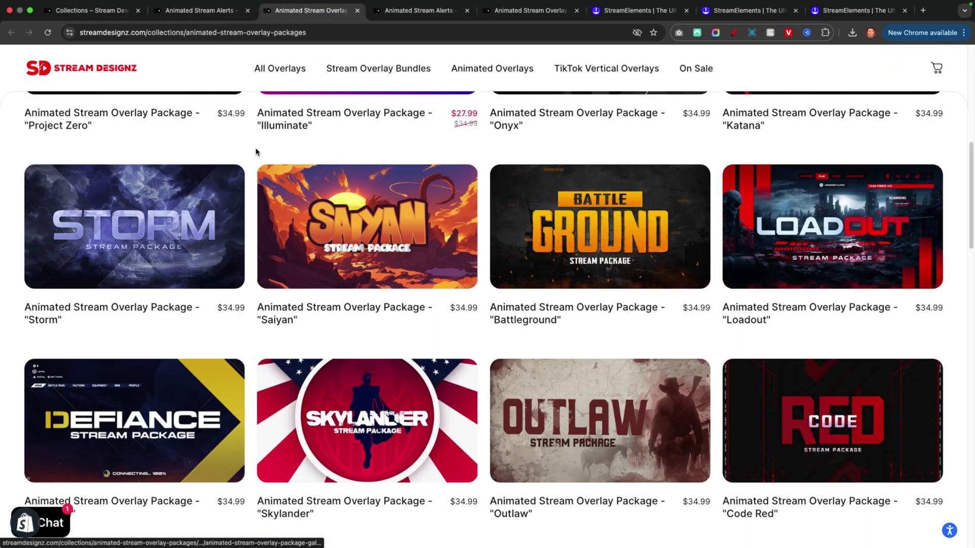
{"action": "scroll", "coordinate": [256, 151], "scroll_direction": "up", "scroll_amount": 3}
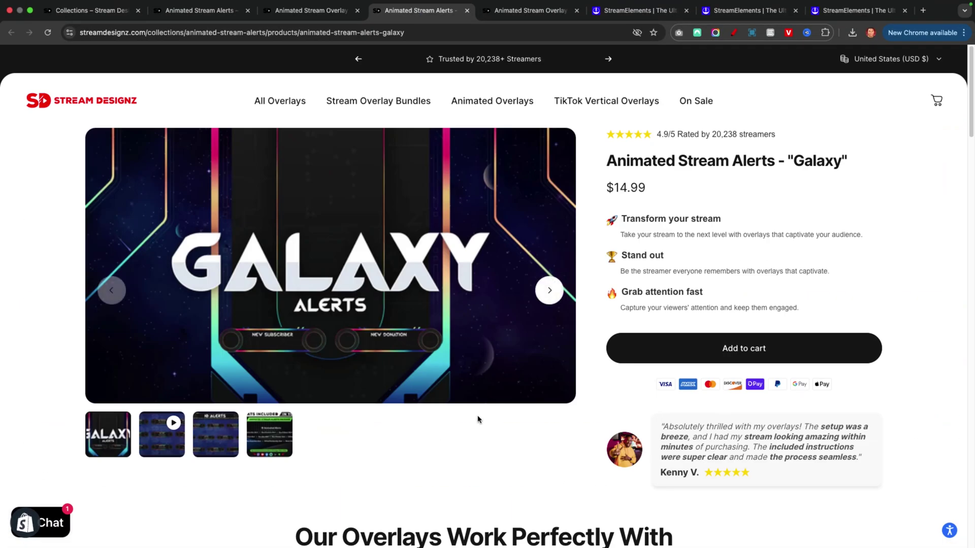
{"action": "left_click", "coordinate": [512, 11]}
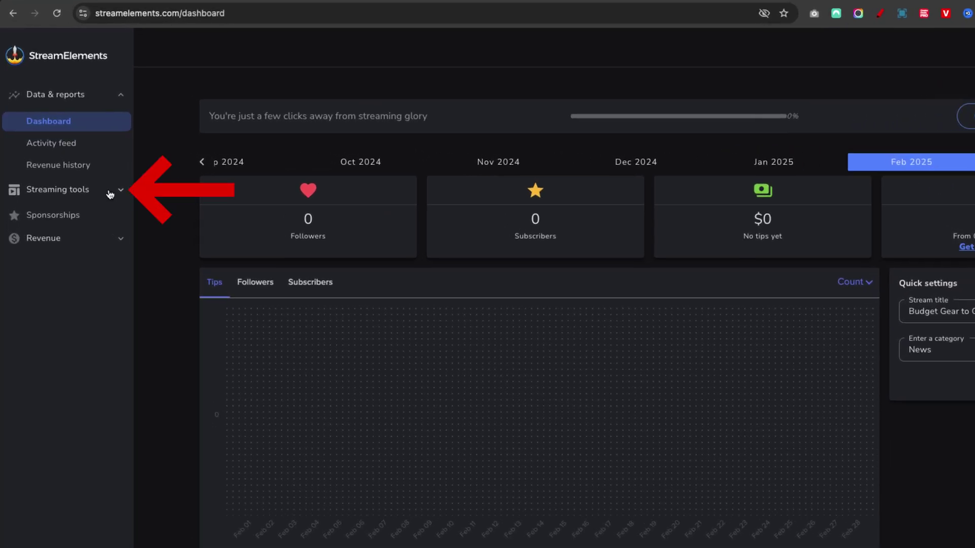
Step: Create a new StreamElements overlay with a resolution of 1080p
{"action": "left_click", "coordinate": [74, 220]}
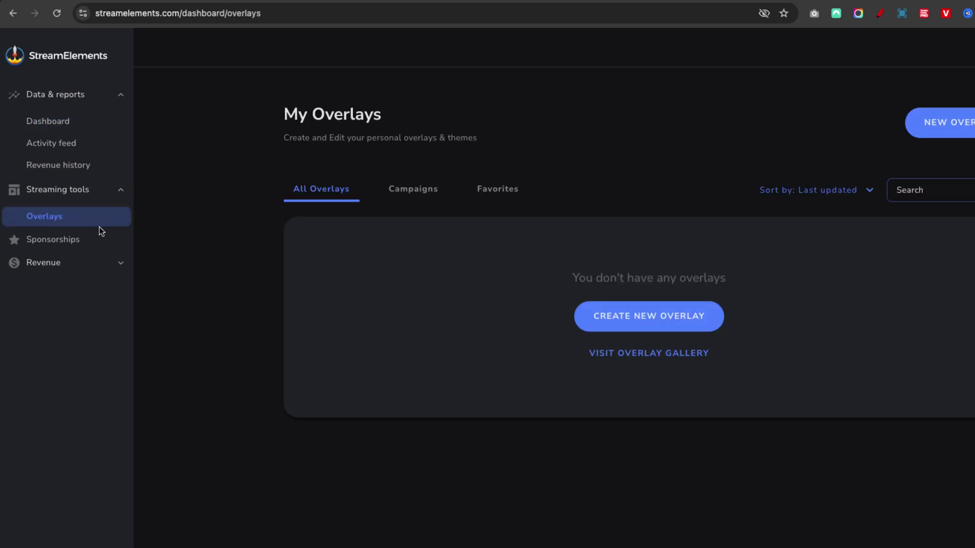
{"action": "left_click", "coordinate": [660, 323]}
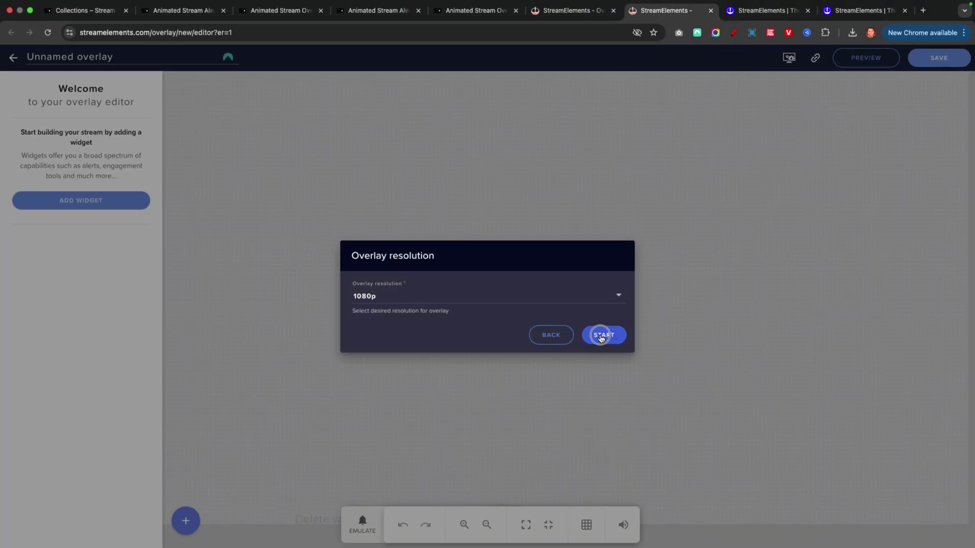
{"action": "left_click", "coordinate": [601, 336]}
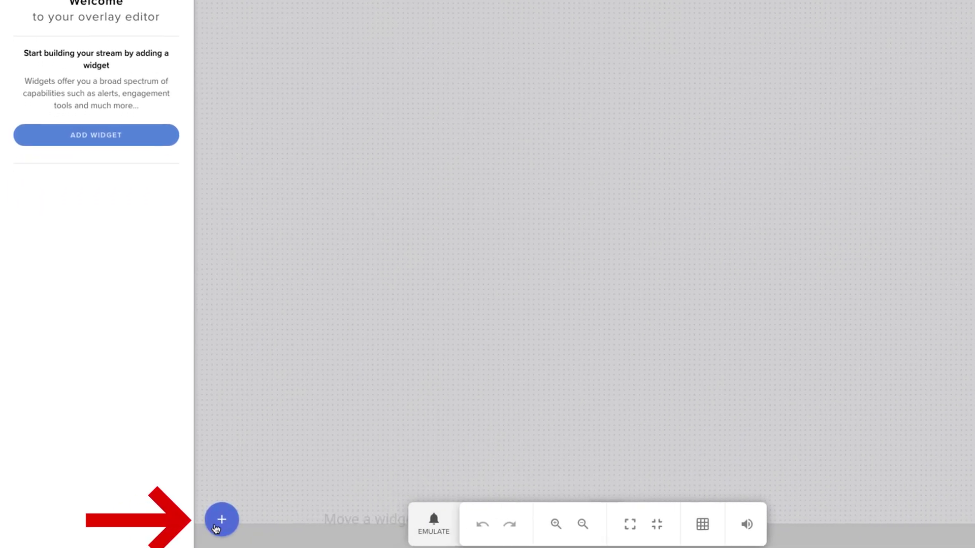
Step: Add an AlertBox widget to the overlay and emulate a follower event
{"action": "left_click", "coordinate": [220, 520]}
{"action": "mouse_move", "coordinate": [300, 289]}
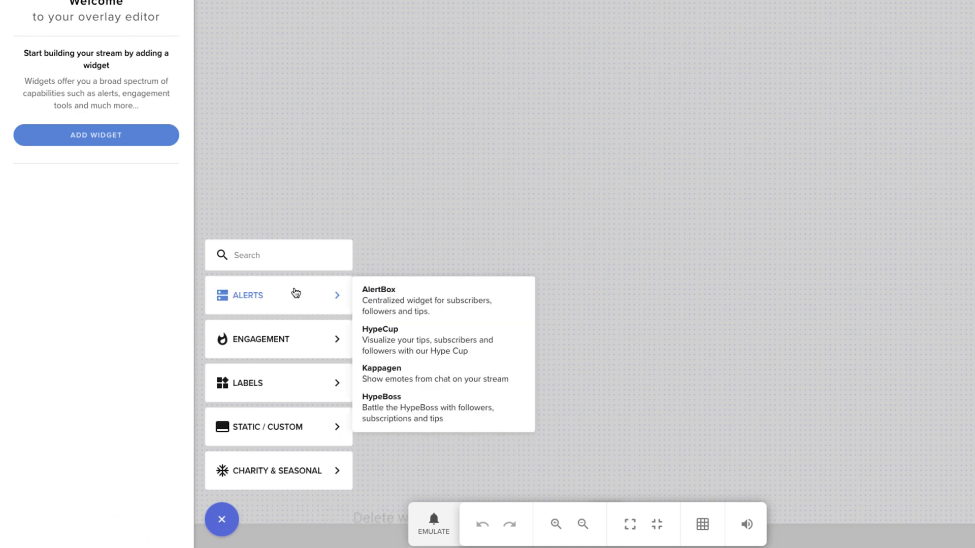
{"action": "left_click", "coordinate": [440, 300]}
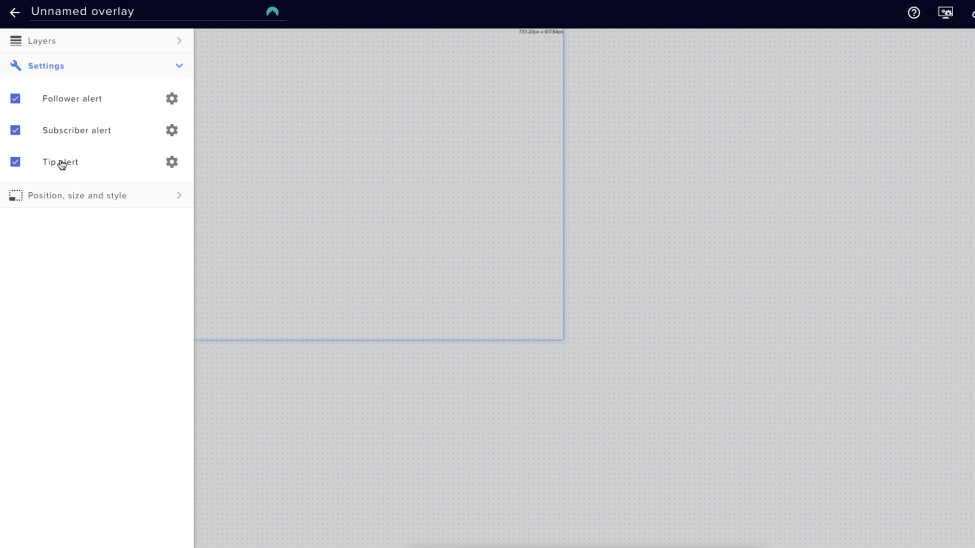
{"action": "left_click", "coordinate": [397, 523]}
{"action": "left_click", "coordinate": [427, 414]}
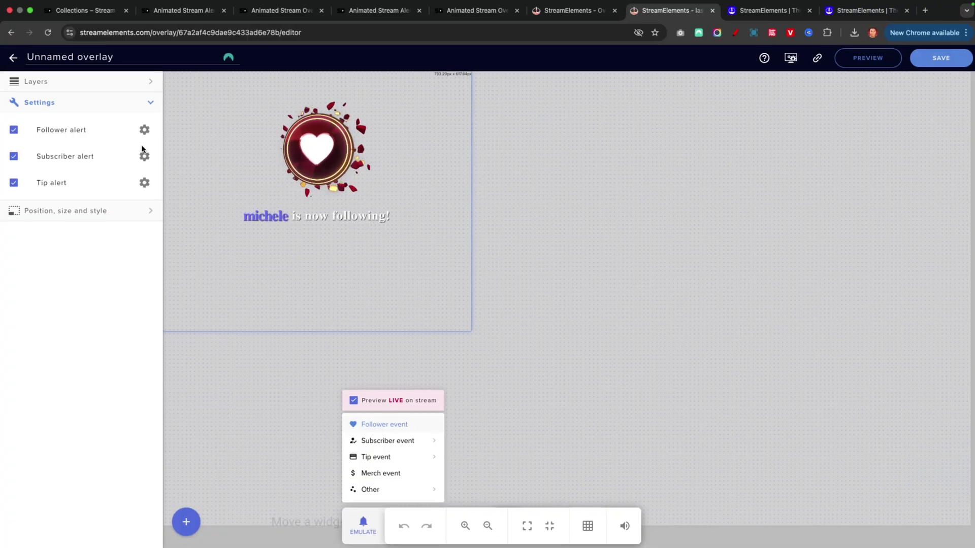
Step: Upload New Follower.webm from the Galaxy package's Alerts folder and use it as the follower alert's video
{"action": "left_click", "coordinate": [144, 130]}
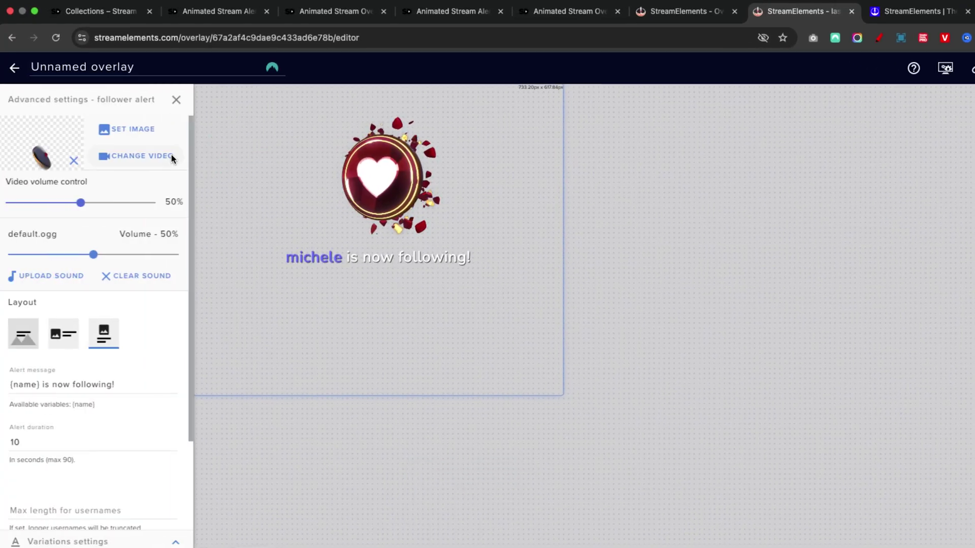
{"action": "left_click", "coordinate": [127, 156]}
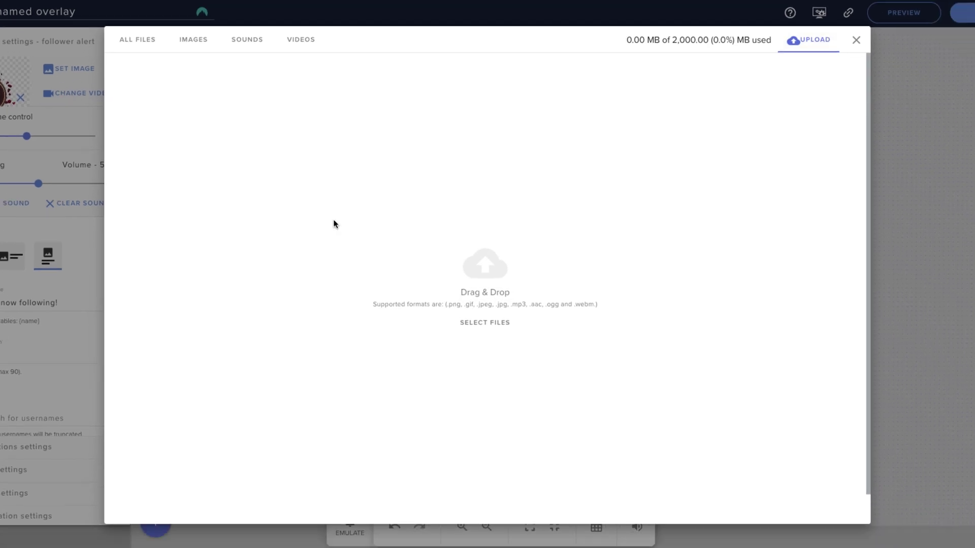
{"action": "left_click", "coordinate": [484, 323]}
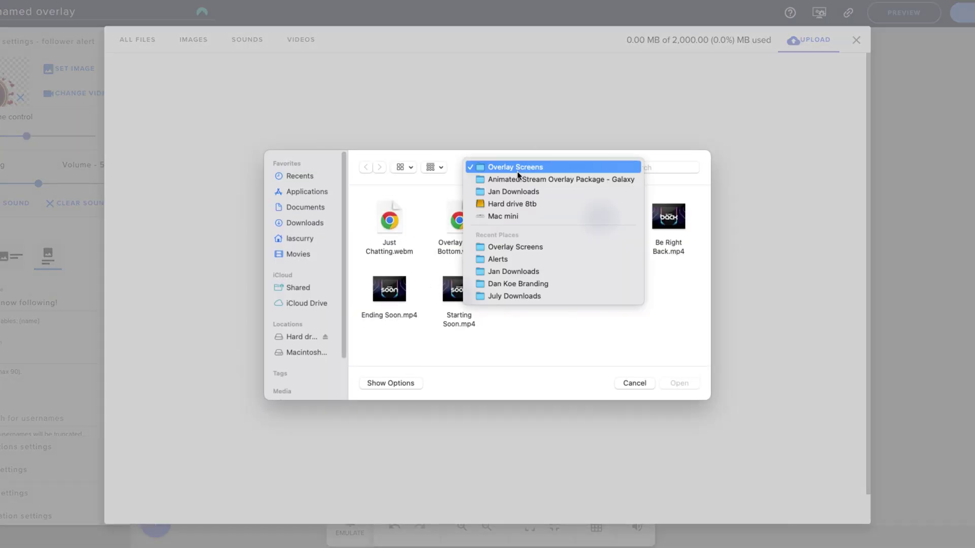
{"action": "left_click", "coordinate": [512, 179]}
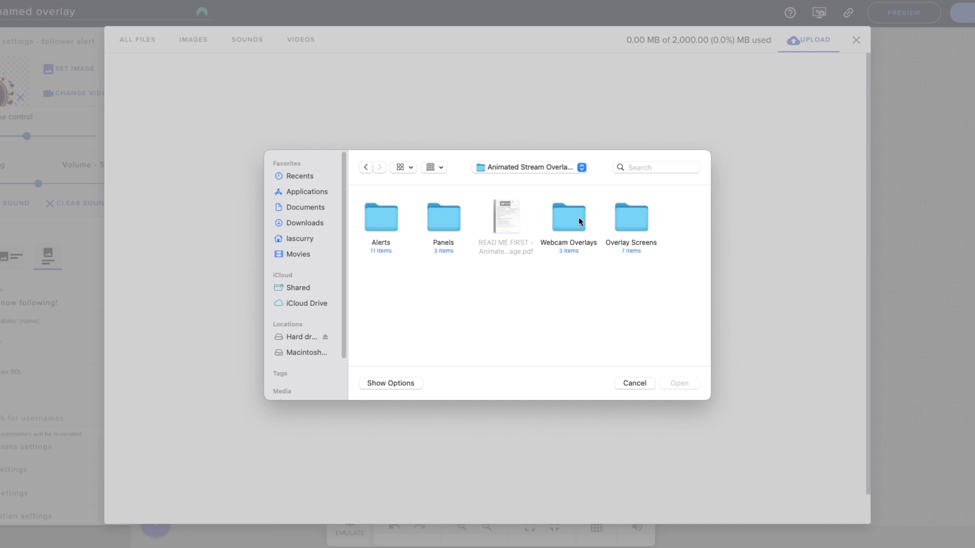
{"action": "double_click", "coordinate": [370, 222]}
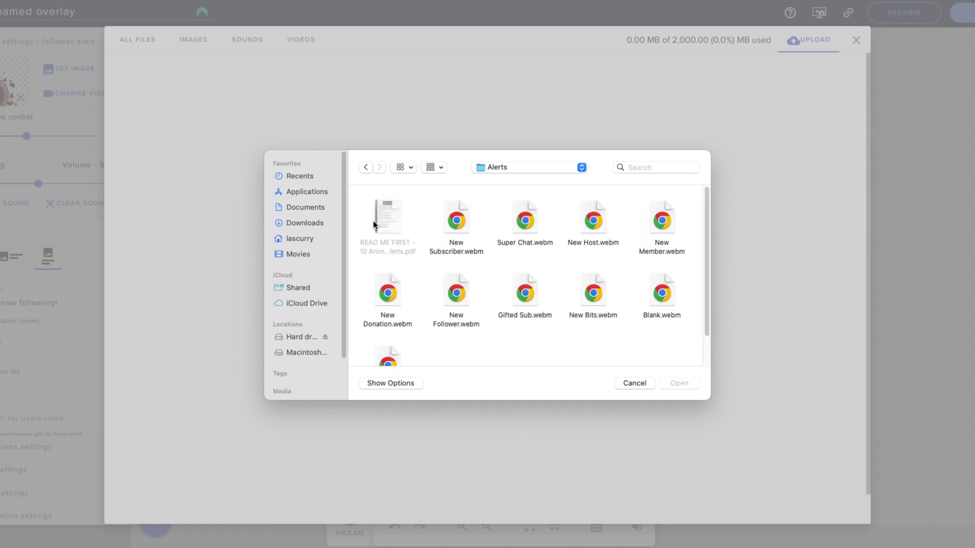
{"action": "scroll", "coordinate": [507, 355], "scroll_direction": "down", "scroll_amount": 1}
{"action": "scroll", "coordinate": [523, 352], "scroll_direction": "down", "scroll_amount": 1}
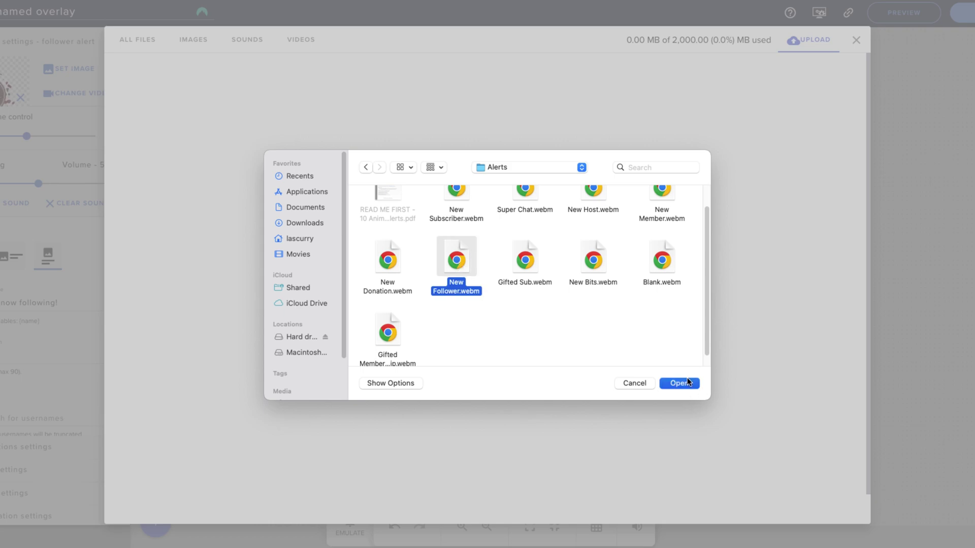
{"action": "left_click", "coordinate": [686, 381]}
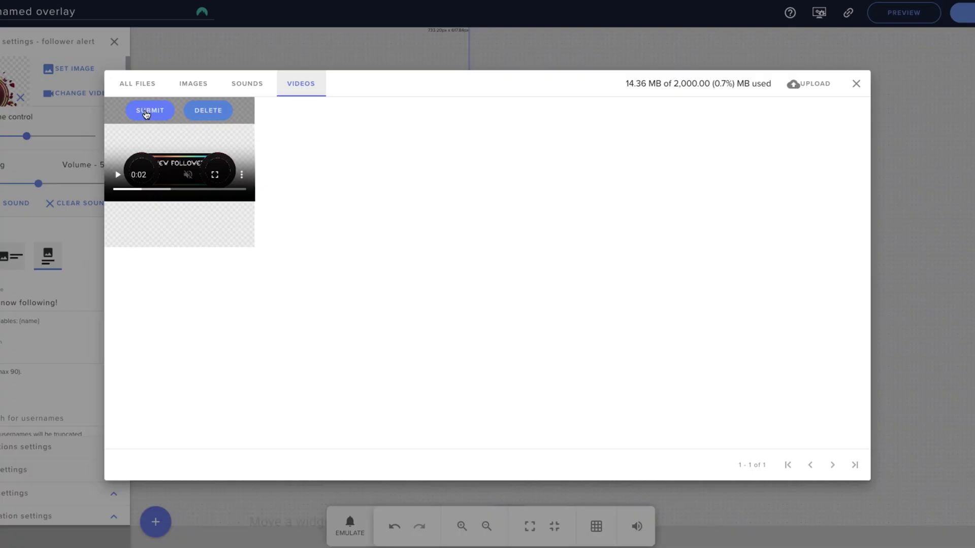
{"action": "left_click", "coordinate": [147, 109]}
Step: Emulate a follower event and enlarge the alert box to about 1084 × 622 px
{"action": "left_click", "coordinate": [349, 520]}
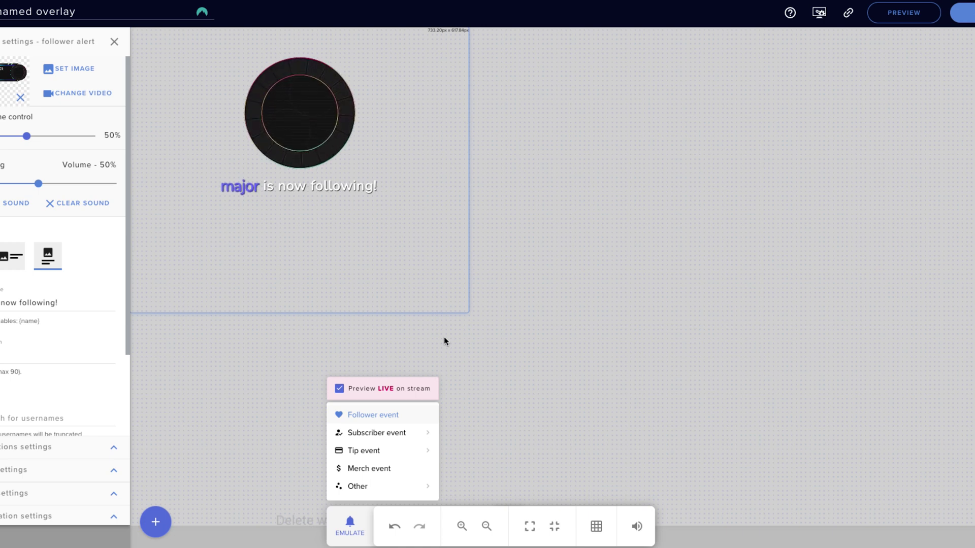
{"action": "left_click", "coordinate": [467, 311]}
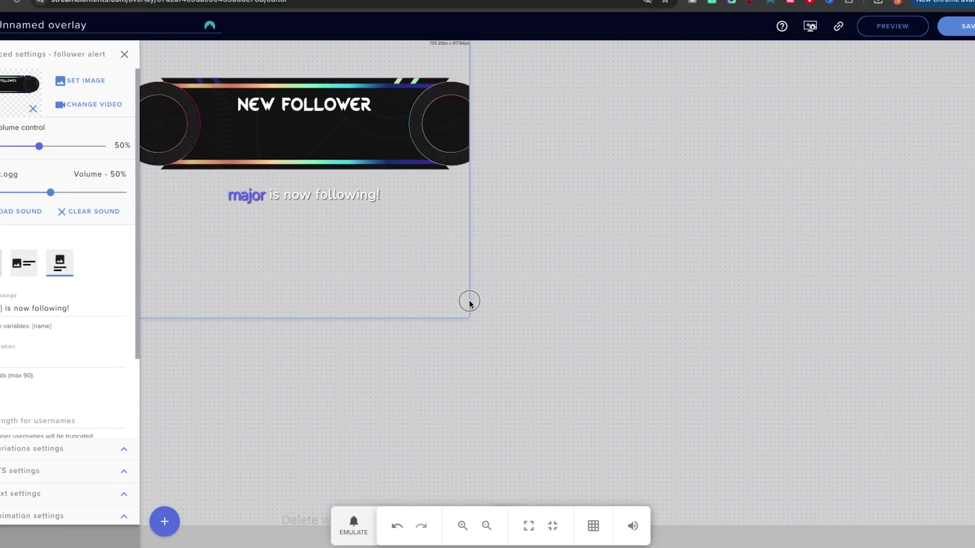
{"action": "left_click", "coordinate": [469, 303]}
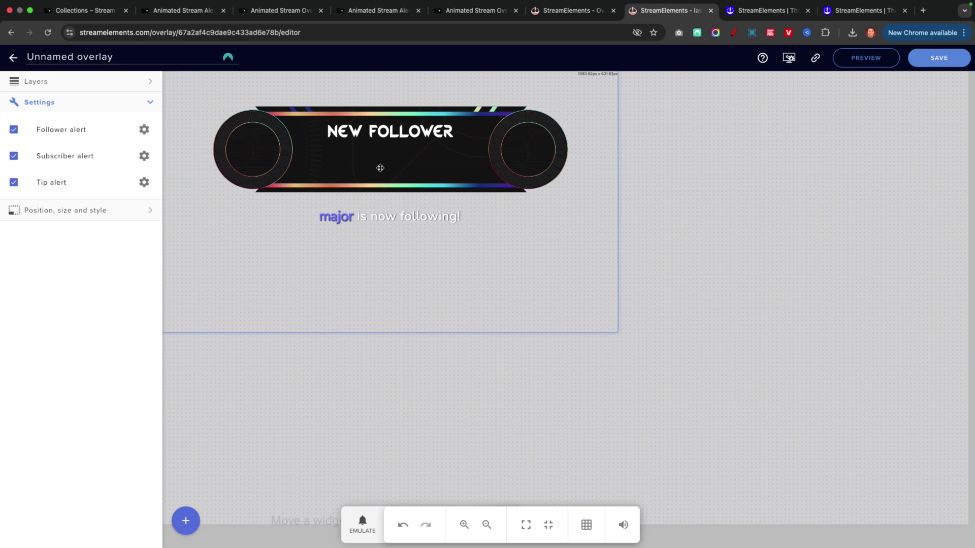
Step: Configure the follower alert with no sound, the message "{name} followed!" and a duration of 6 seconds
{"action": "left_click", "coordinate": [144, 131]}
{"action": "left_click", "coordinate": [94, 231]}
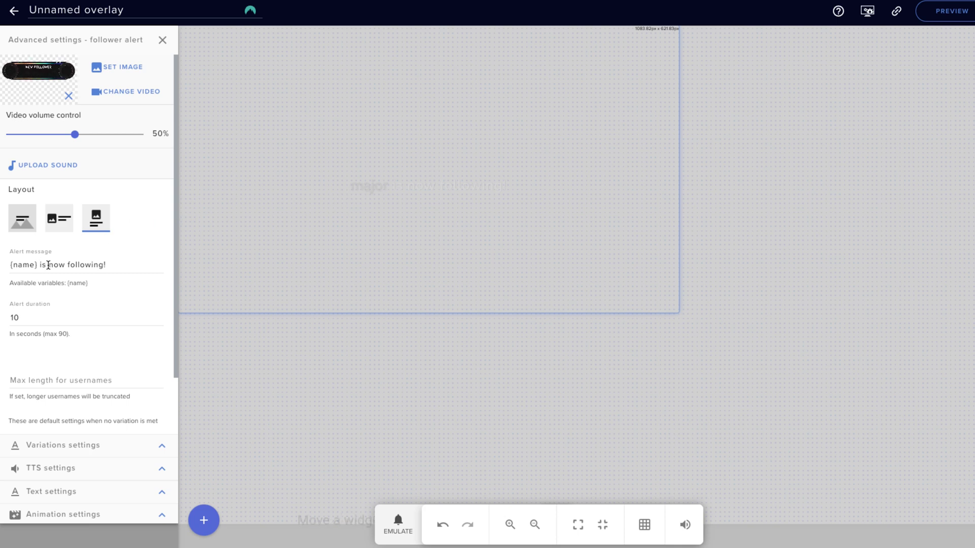
{"action": "left_click_drag", "start_coordinate": [40, 264], "coordinate": [90, 263]}
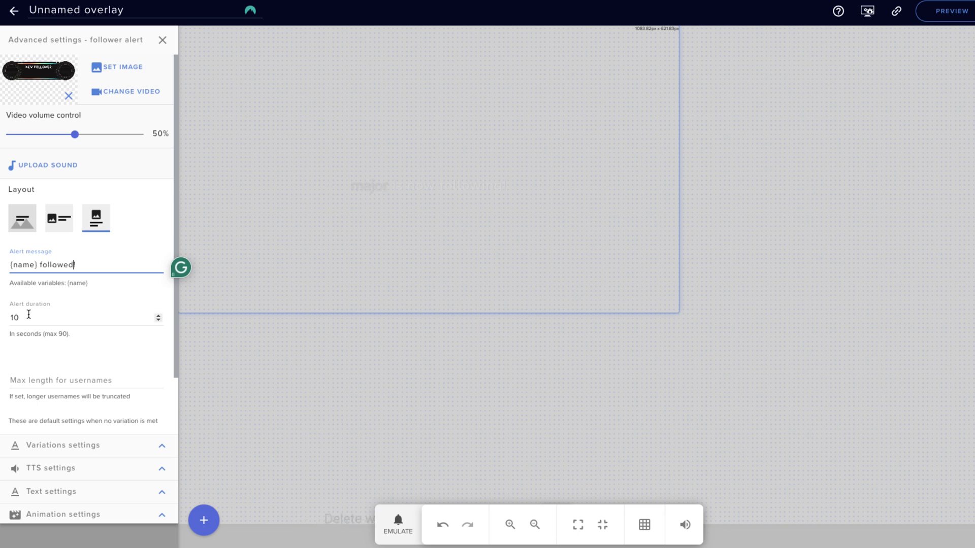
{"action": "left_click", "coordinate": [13, 316]}
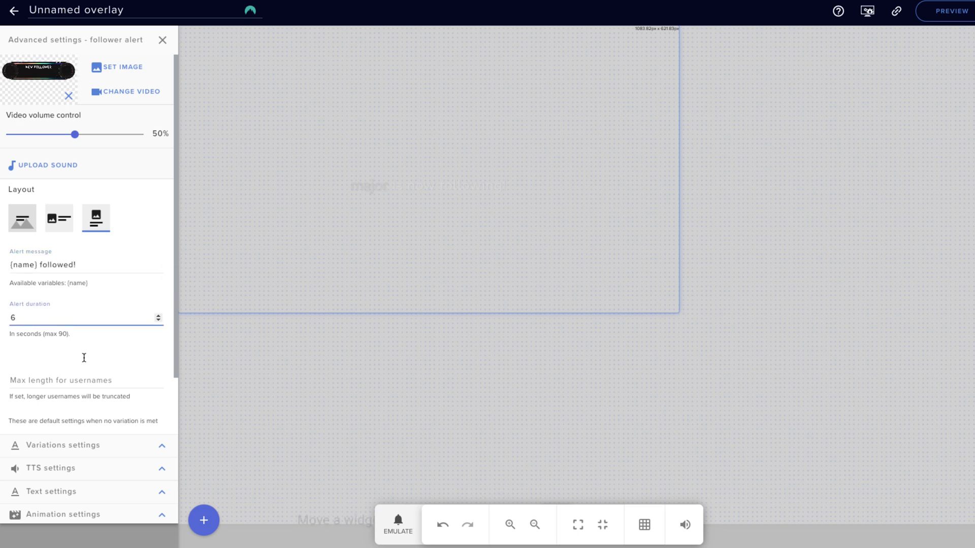
Step: Preview the follower alert with an emulated event and set its text size to 45
{"action": "scroll", "coordinate": [148, 381], "scroll_direction": "down", "scroll_amount": 2}
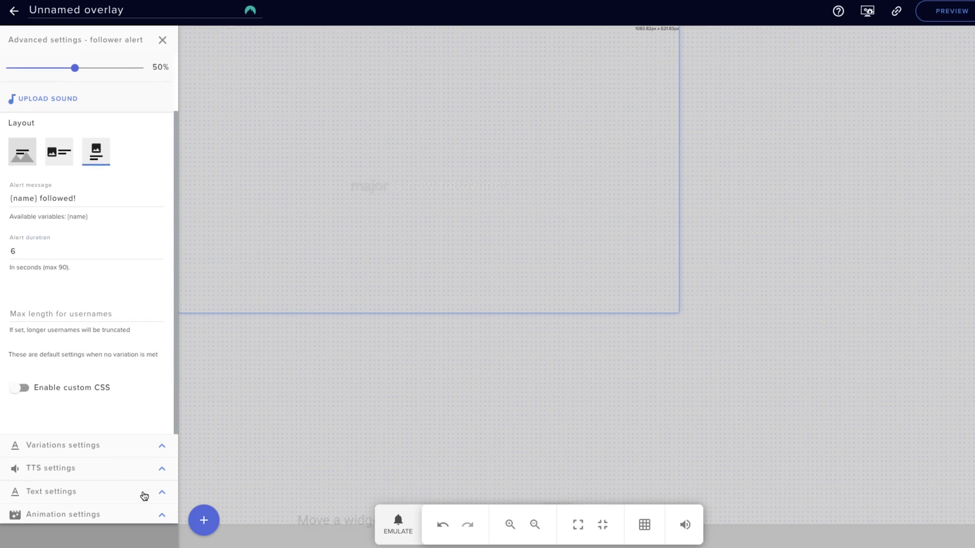
{"action": "left_click", "coordinate": [162, 493]}
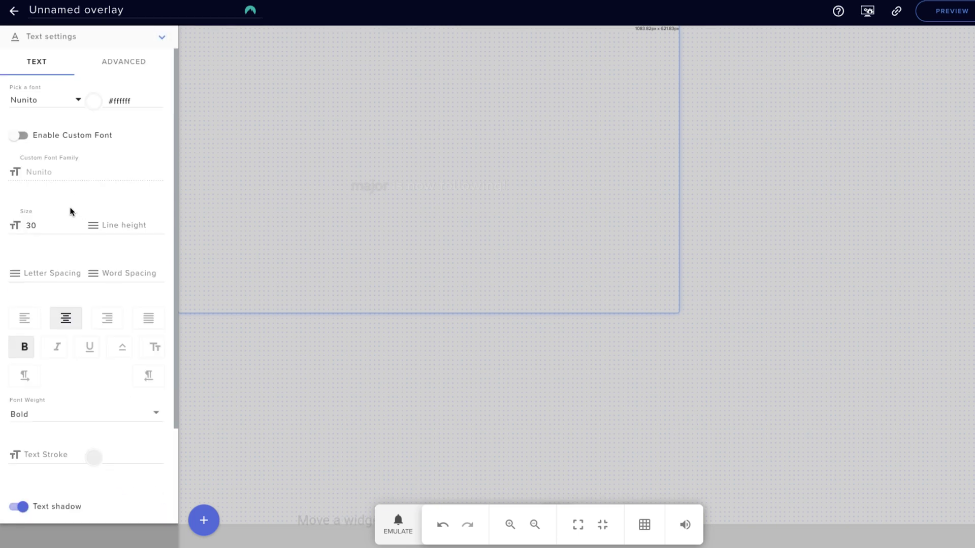
{"action": "left_click", "coordinate": [398, 525]}
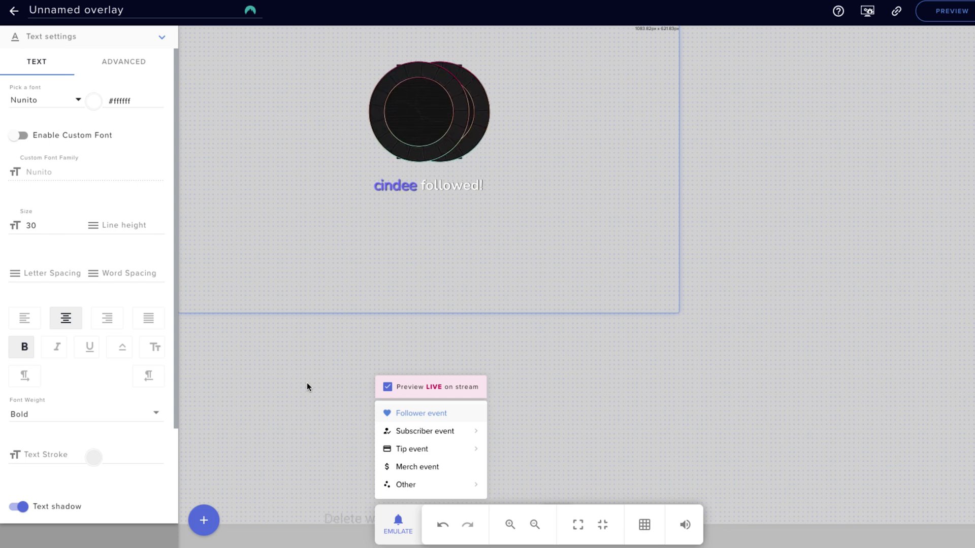
{"action": "left_click", "coordinate": [39, 223]}
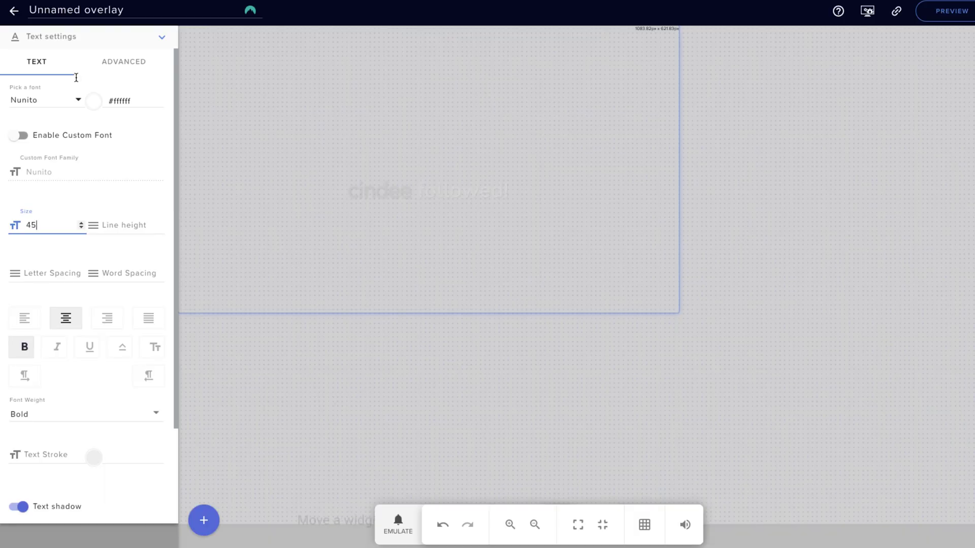
Step: Change the follower alert's text font to Oswald
{"action": "left_click", "coordinate": [44, 102]}
{"action": "left_click", "coordinate": [40, 117]}
{"action": "type", "text": "os"}
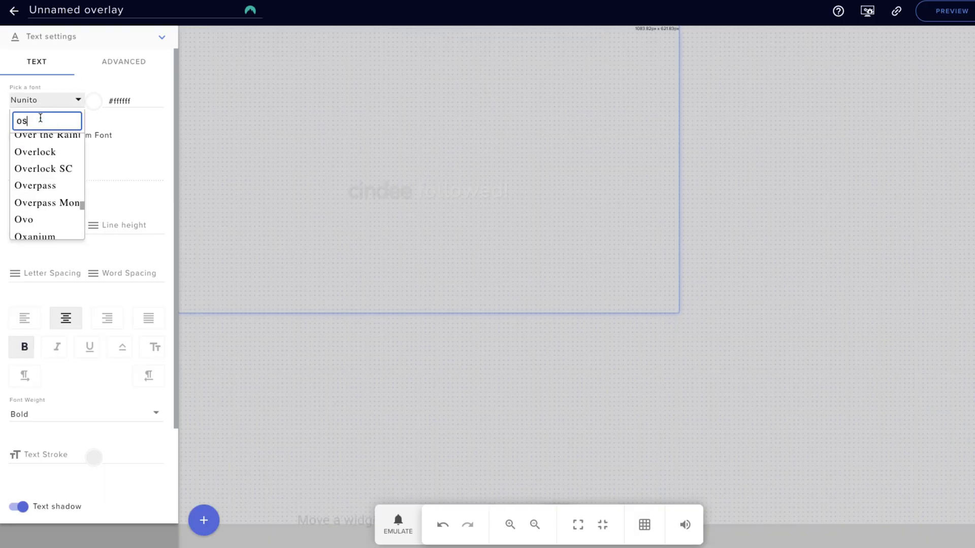
{"action": "scroll", "coordinate": [46, 183], "scroll_direction": "down", "scroll_amount": 5}
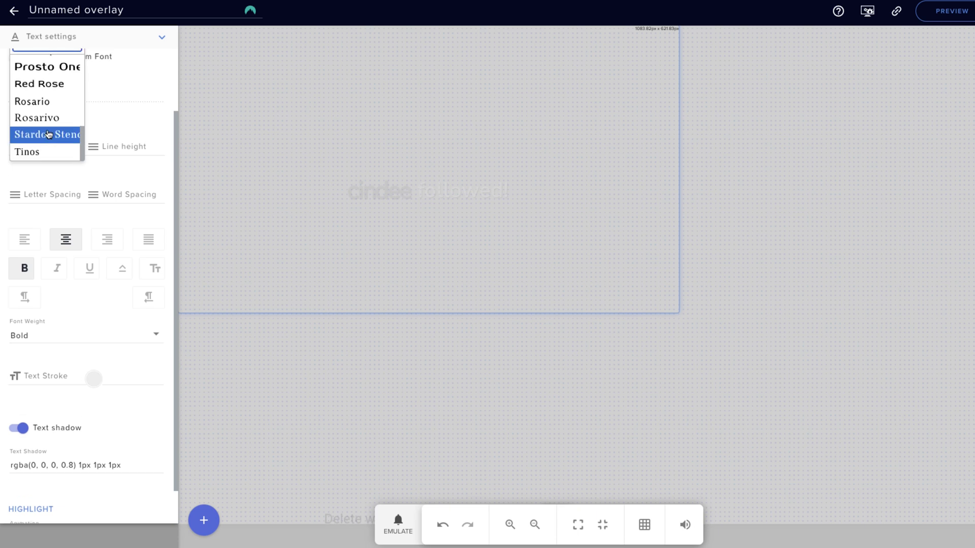
{"action": "scroll", "coordinate": [51, 187], "scroll_direction": "up", "scroll_amount": 5}
{"action": "scroll", "coordinate": [48, 188], "scroll_direction": "up", "scroll_amount": 5}
{"action": "left_click", "coordinate": [40, 145]}
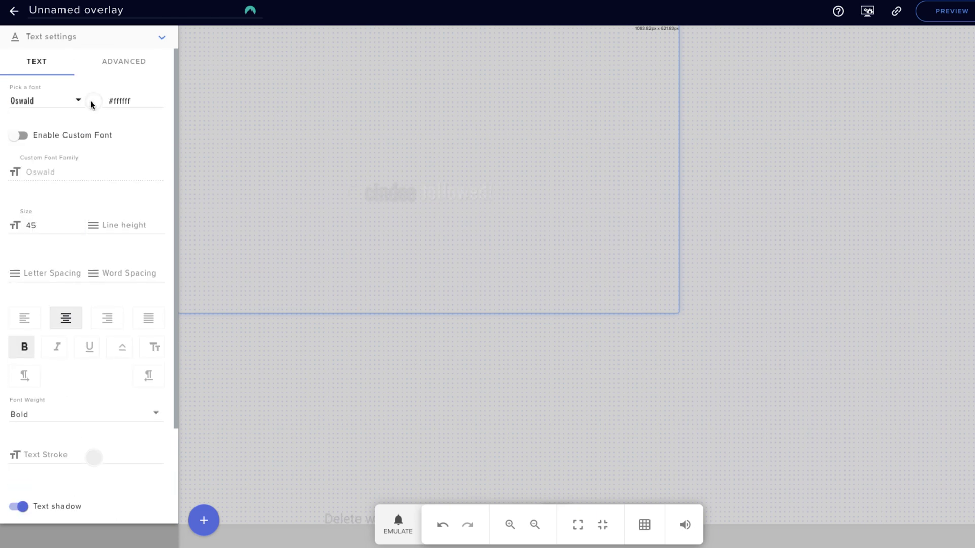
{"action": "scroll", "coordinate": [89, 439], "scroll_direction": "down", "scroll_amount": 3}
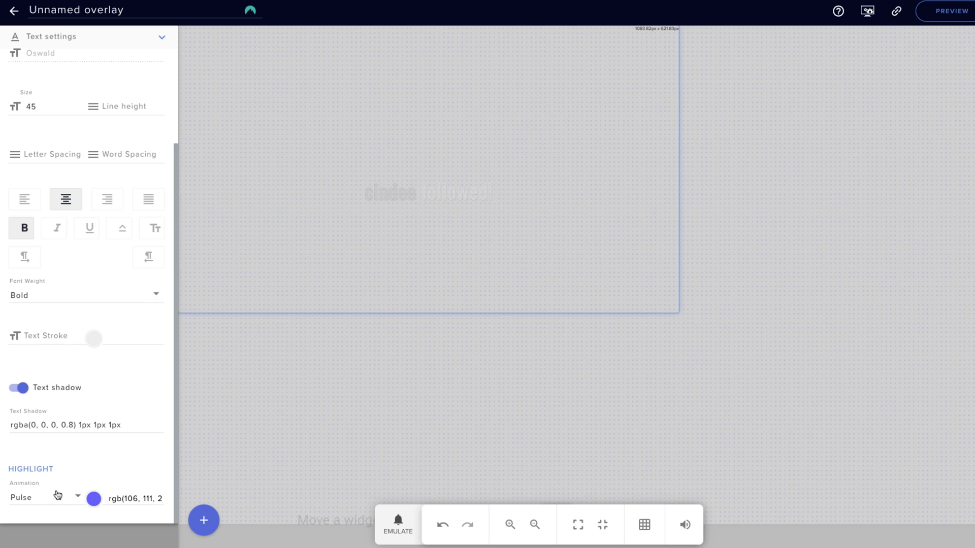
Step: Set the highlight colour of the follower alert's text to golden yellow and preview it with an emulated follower event
{"action": "left_click", "coordinate": [92, 500]}
{"action": "scroll", "coordinate": [109, 482], "scroll_direction": "down", "scroll_amount": 2}
{"action": "left_click", "coordinate": [148, 513]}
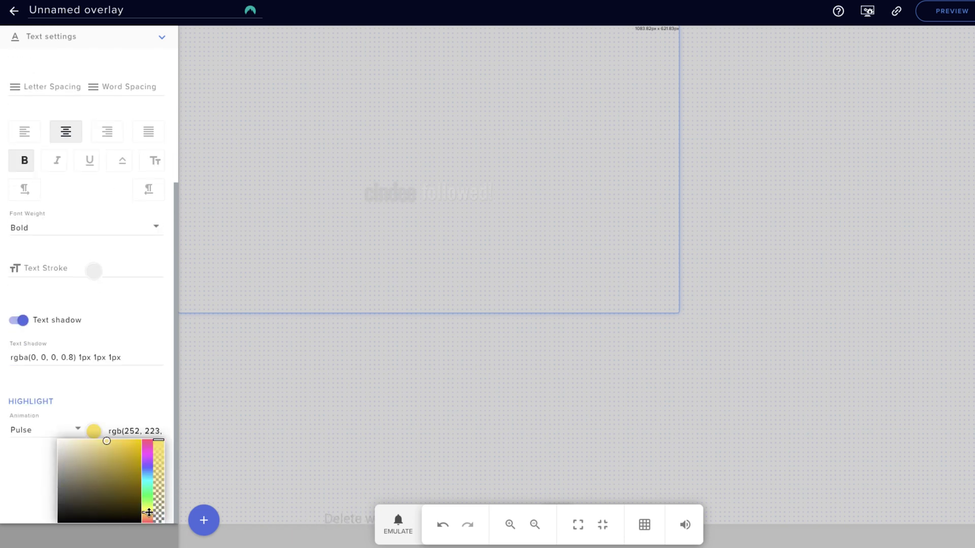
{"action": "left_click", "coordinate": [140, 388]}
{"action": "left_click", "coordinate": [413, 528]}
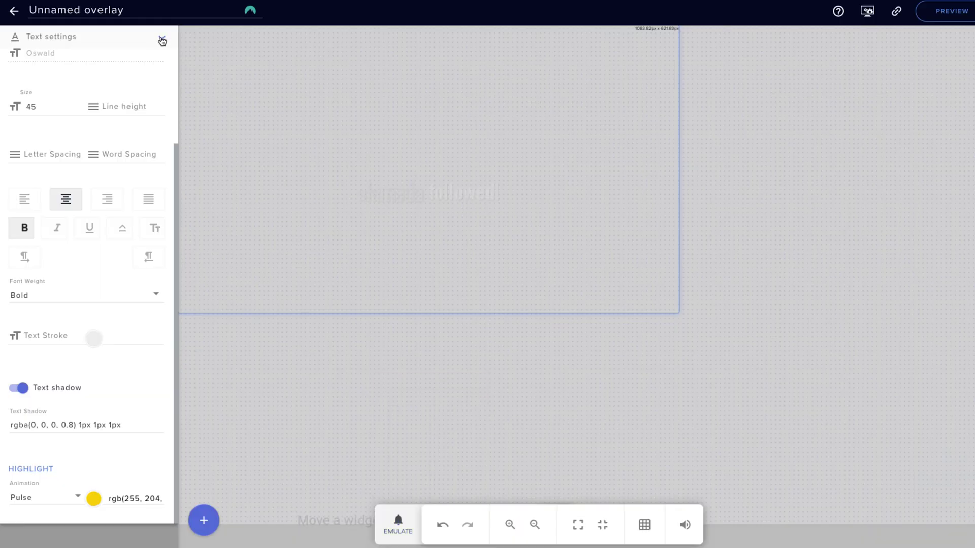
Step: Set the top margin of the follower alert's text to -195 and check its position with an emulated follower event
{"action": "left_click", "coordinate": [163, 41]}
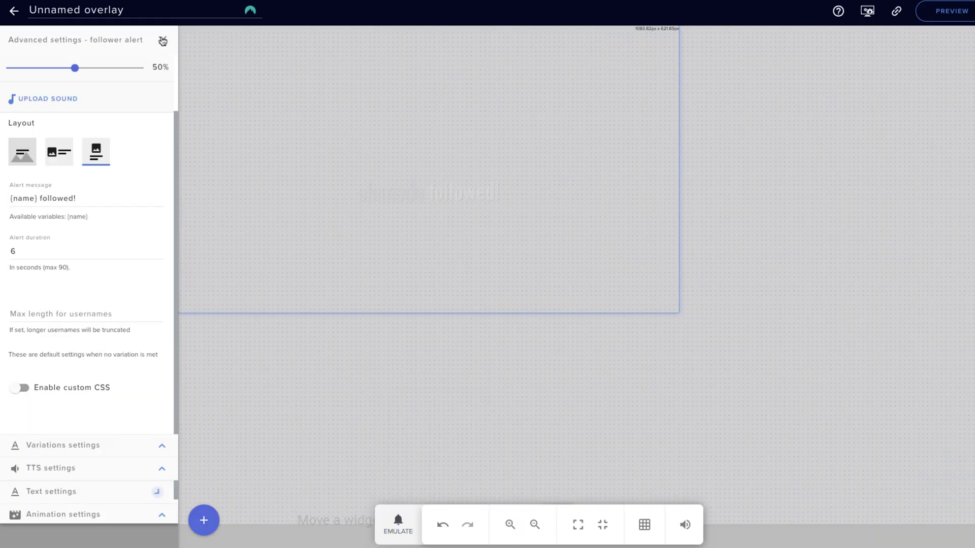
{"action": "left_click", "coordinate": [162, 493]}
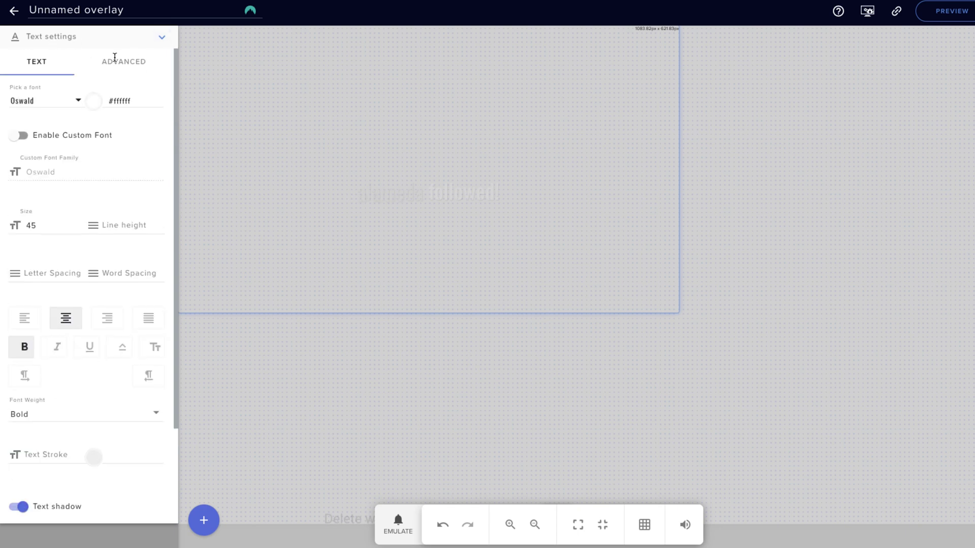
{"action": "left_click", "coordinate": [114, 60]}
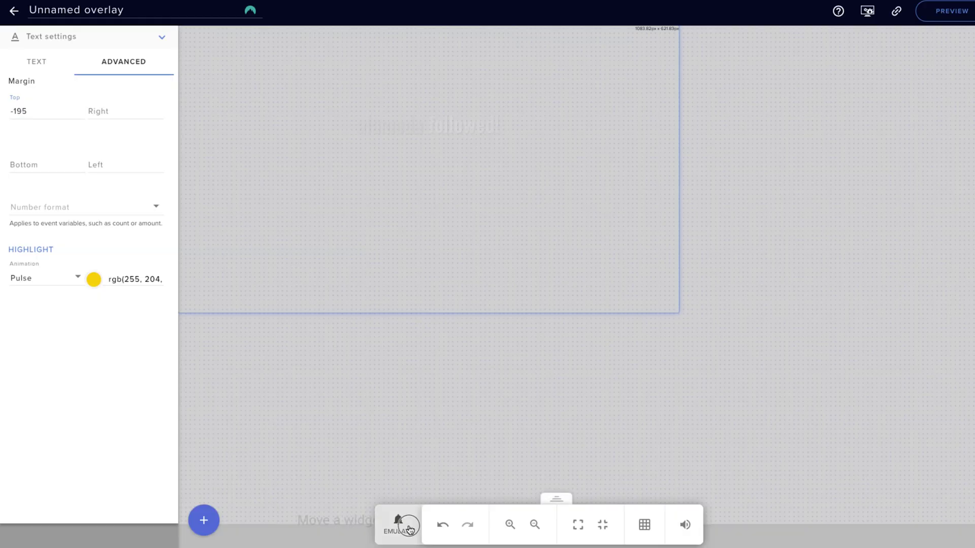
{"action": "left_click", "coordinate": [398, 523]}
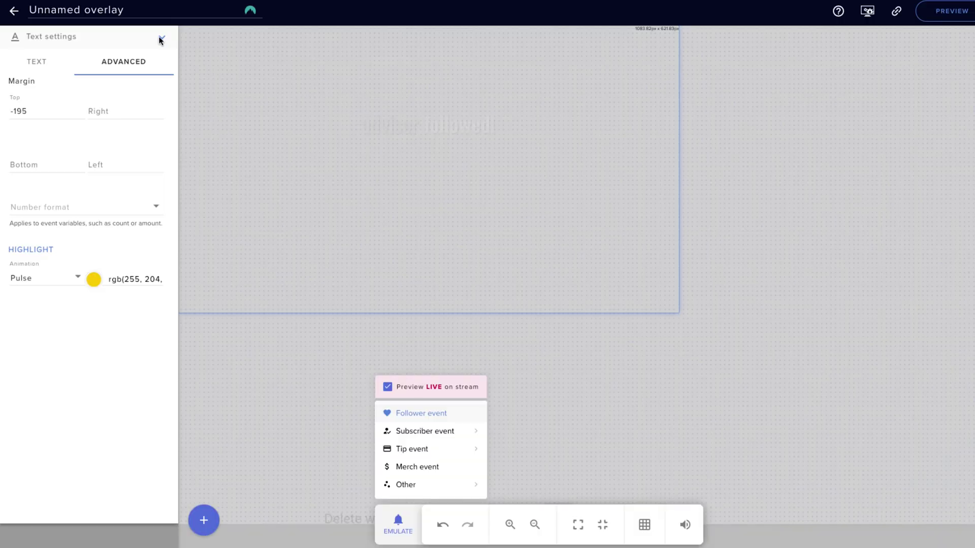
{"action": "left_click", "coordinate": [159, 38]}
{"action": "left_click", "coordinate": [161, 39]}
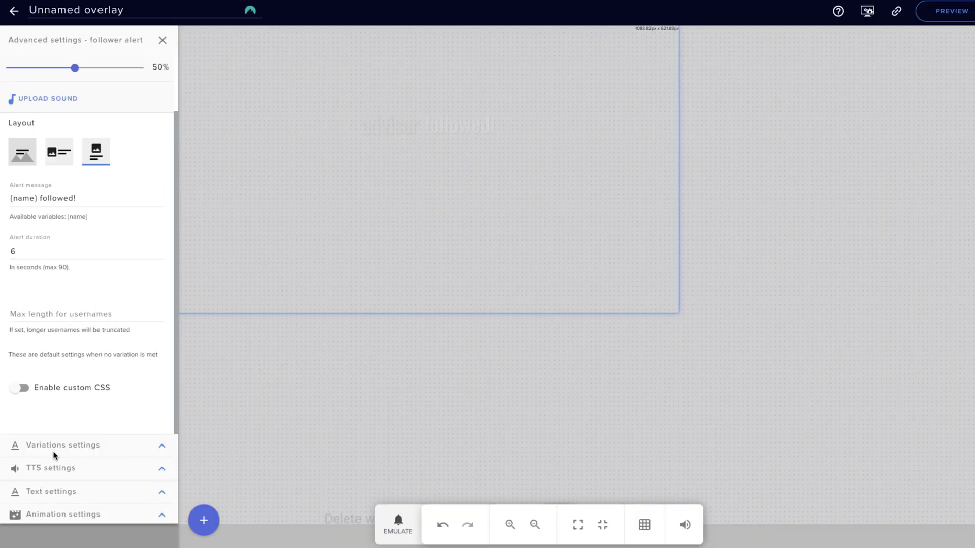
{"action": "left_click", "coordinate": [397, 523]}
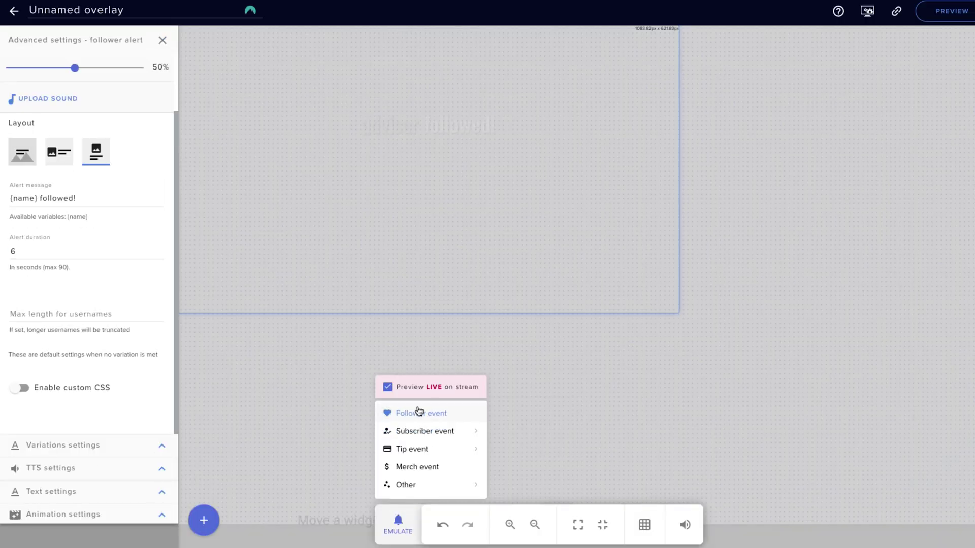
Step: Set the follower alert's text appearance delay to 1.9 seconds and preview it with an emulated follower event
{"action": "left_click", "coordinate": [122, 517]}
{"action": "left_click", "coordinate": [162, 516]}
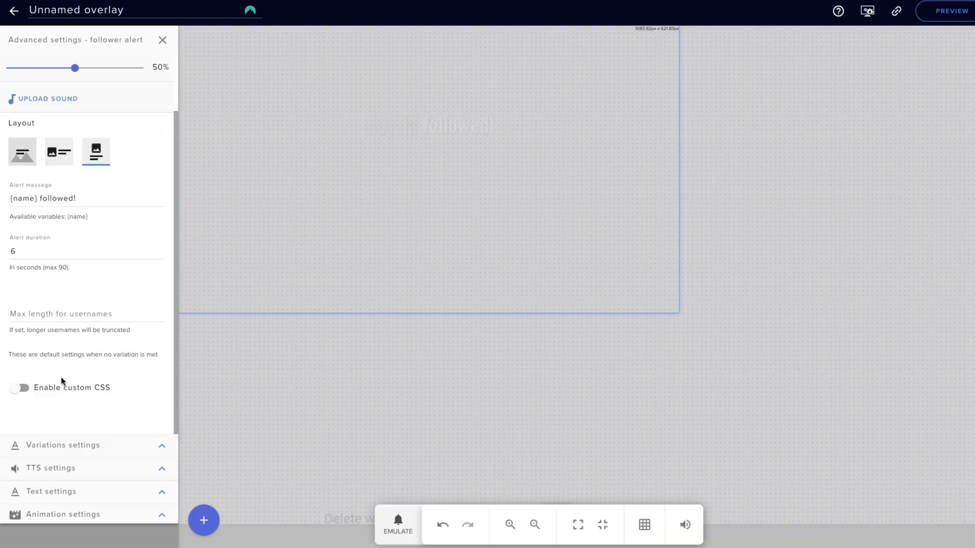
{"action": "left_click", "coordinate": [161, 516]}
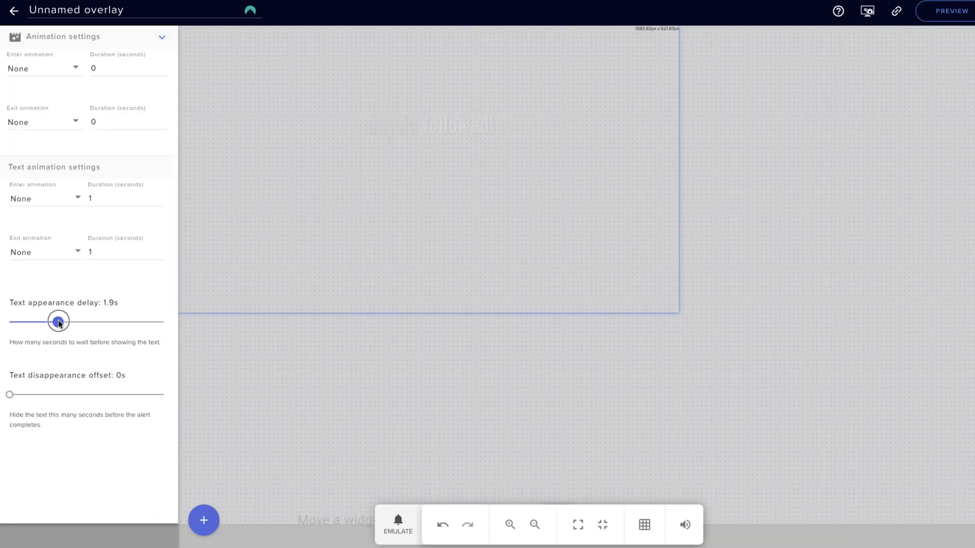
{"action": "left_click", "coordinate": [397, 527]}
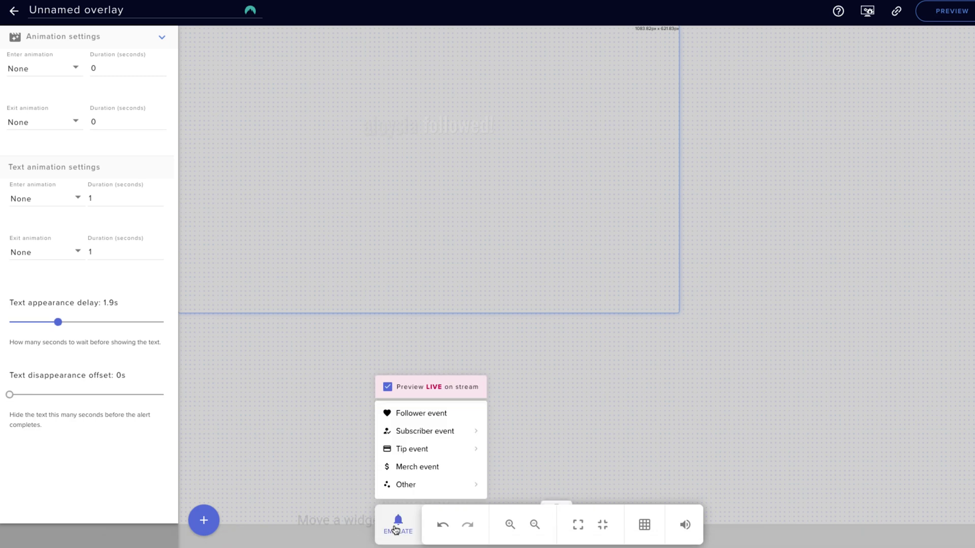
{"action": "left_click", "coordinate": [412, 414]}
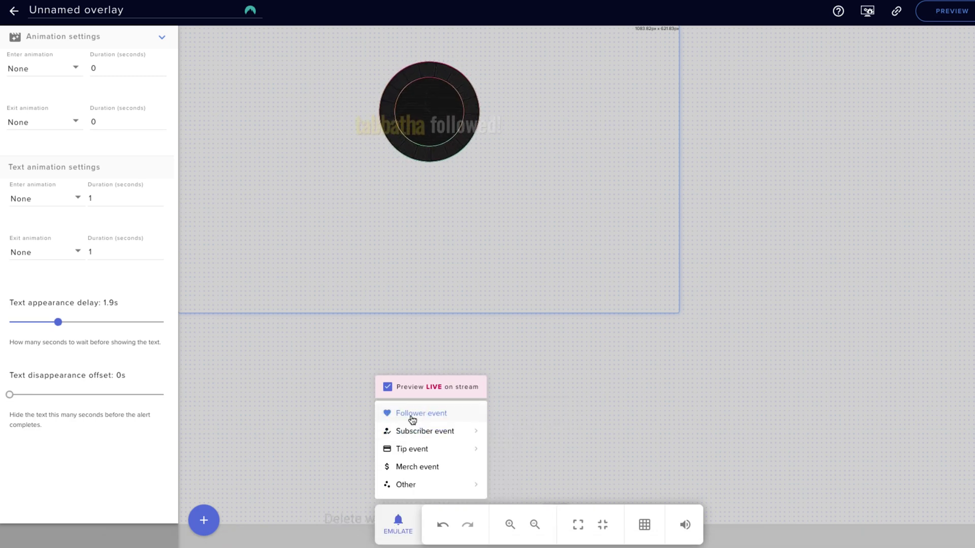
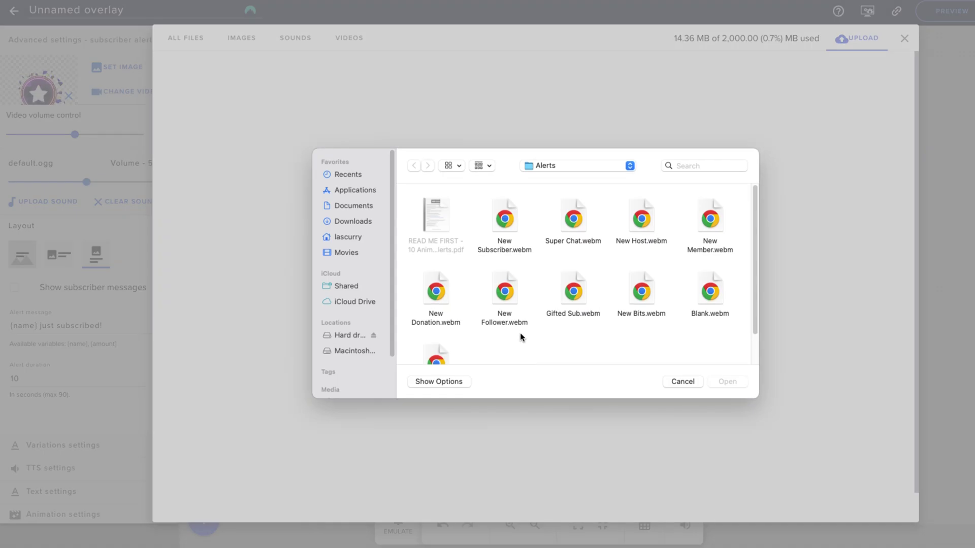
Step: Upload New Subscriber.webm from the Alerts folder and use it as the subscriber alert's video
{"action": "scroll", "coordinate": [613, 243], "scroll_direction": "down", "scroll_amount": 2}
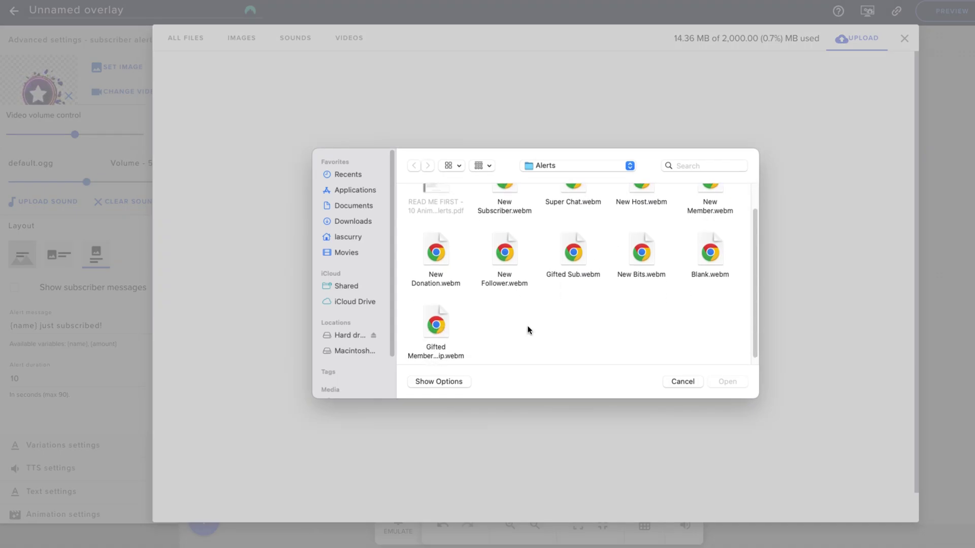
{"action": "scroll", "coordinate": [523, 327], "scroll_direction": "up", "scroll_amount": 2}
{"action": "left_click", "coordinate": [504, 241]}
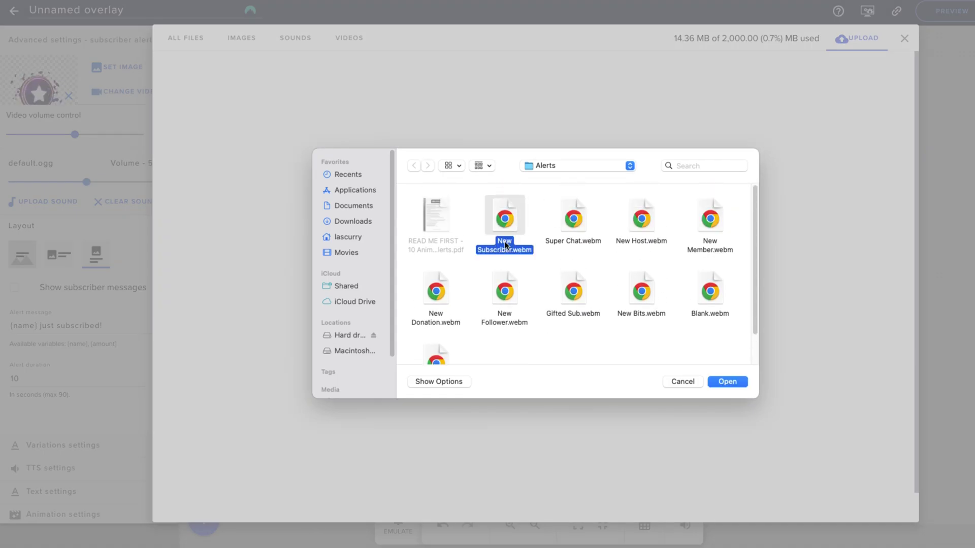
{"action": "left_click", "coordinate": [723, 385]}
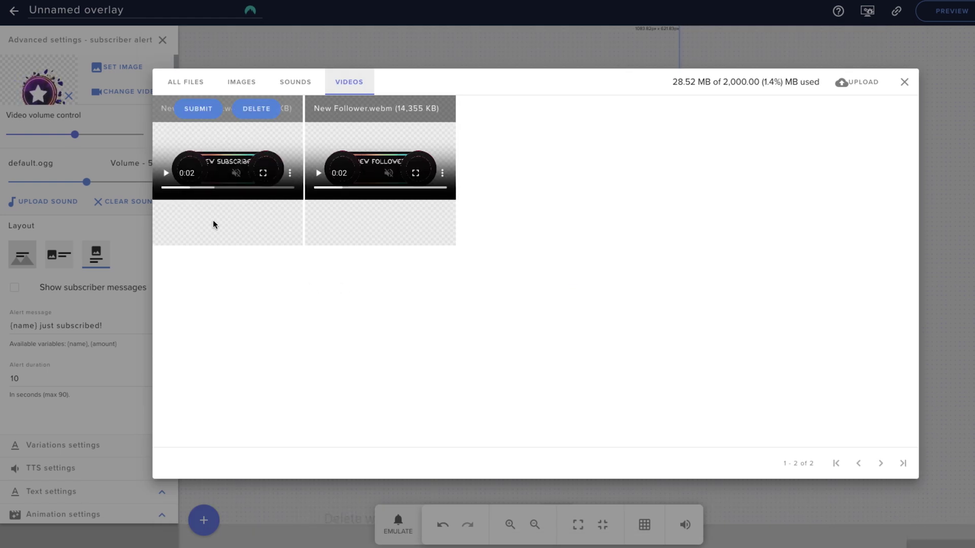
{"action": "left_click", "coordinate": [198, 109]}
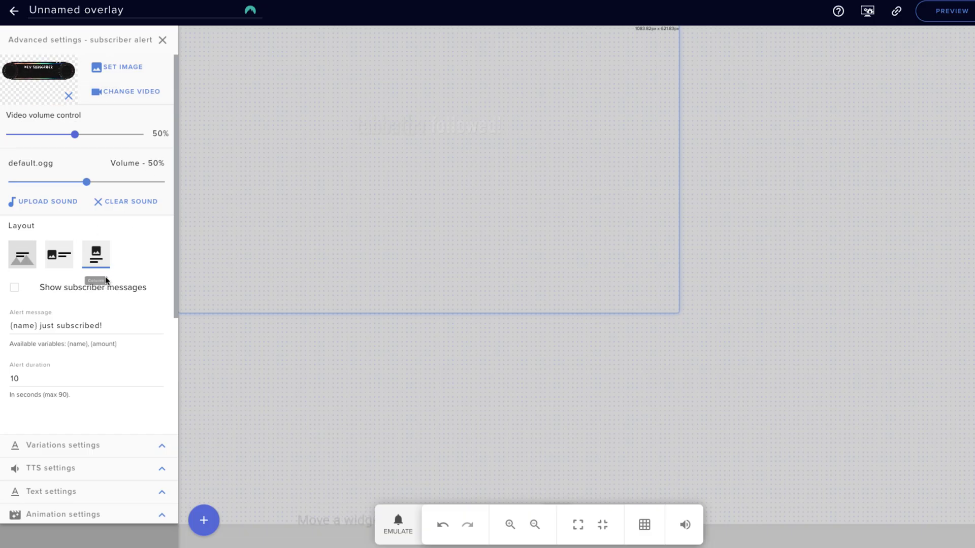
Step: Examine the subscriber alert's variations and the media, message and duration settings of the Resubscriber variation
{"action": "left_click", "coordinate": [162, 41]}
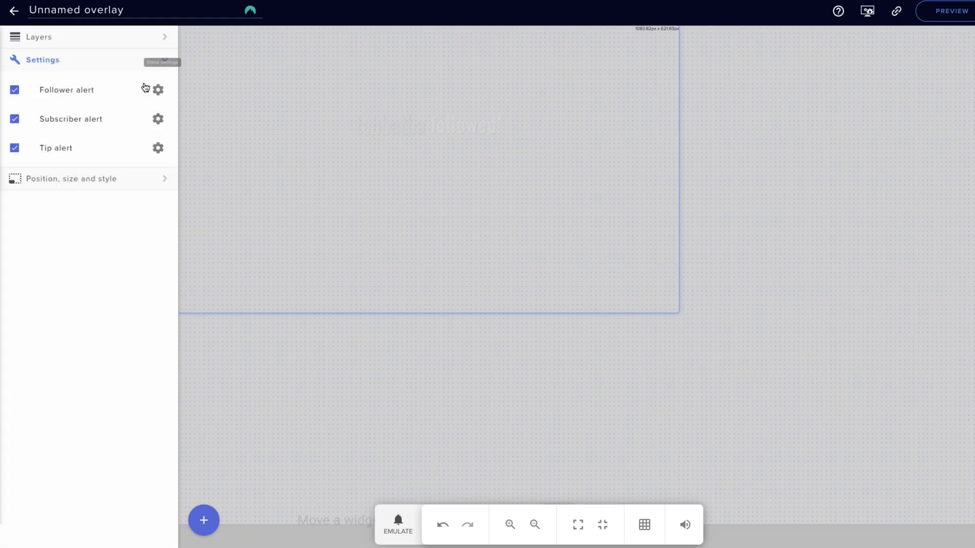
{"action": "left_click", "coordinate": [157, 118]}
{"action": "left_click", "coordinate": [158, 451]}
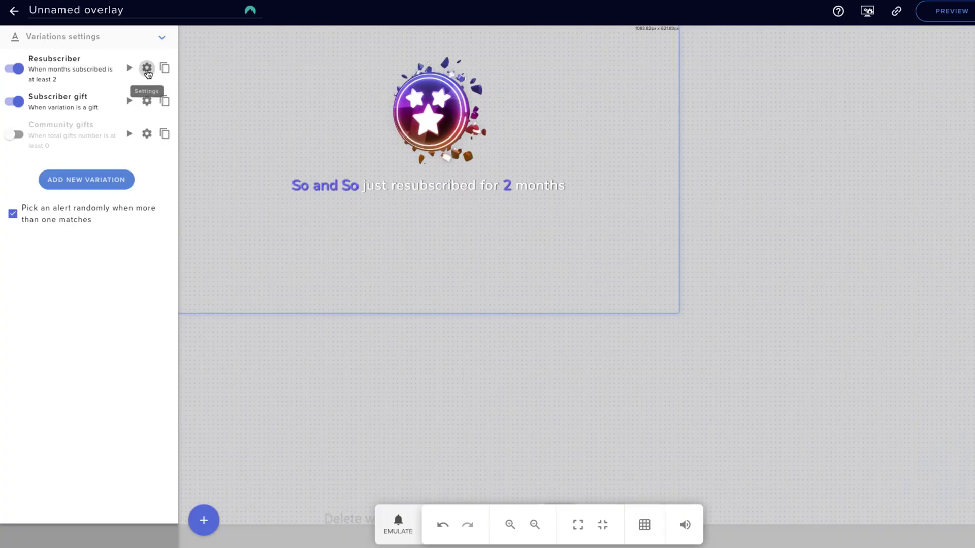
{"action": "left_click", "coordinate": [146, 70]}
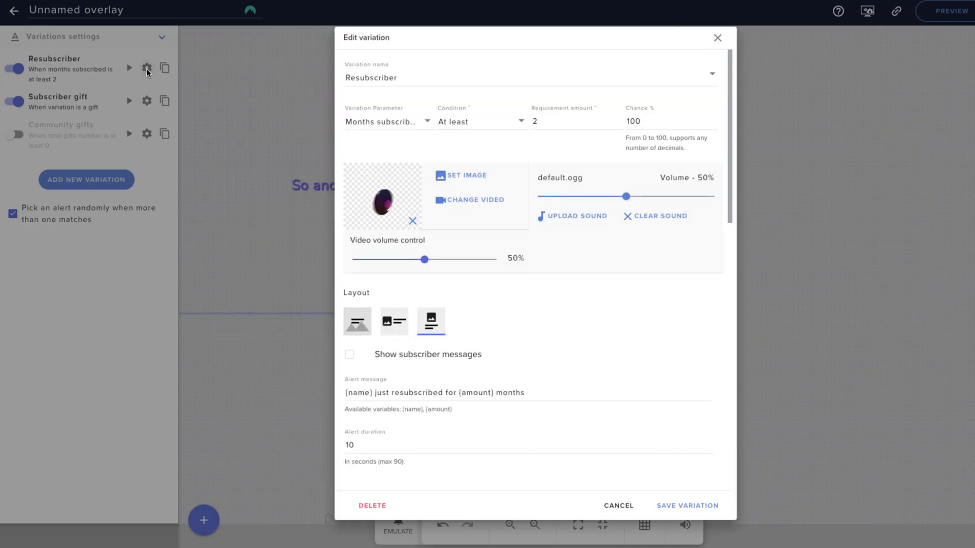
{"action": "scroll", "coordinate": [528, 395], "scroll_direction": "down", "scroll_amount": 2}
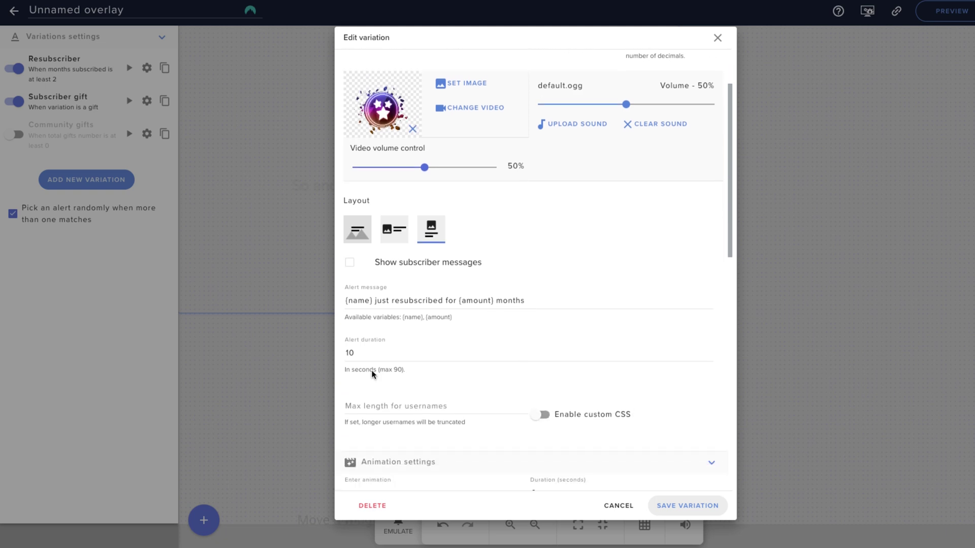
{"action": "scroll", "coordinate": [350, 349], "scroll_direction": "down", "scroll_amount": 10}
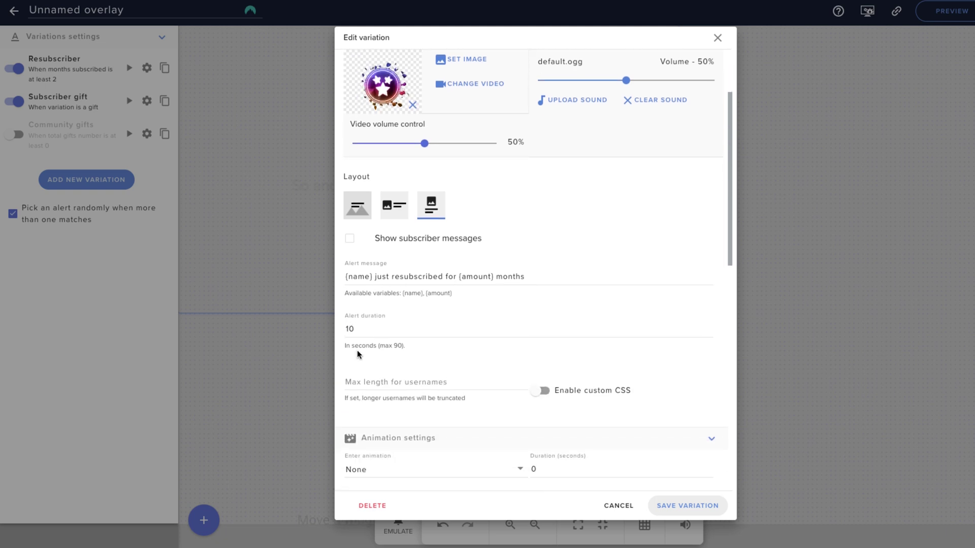
{"action": "scroll", "coordinate": [379, 364], "scroll_direction": "down", "scroll_amount": 1}
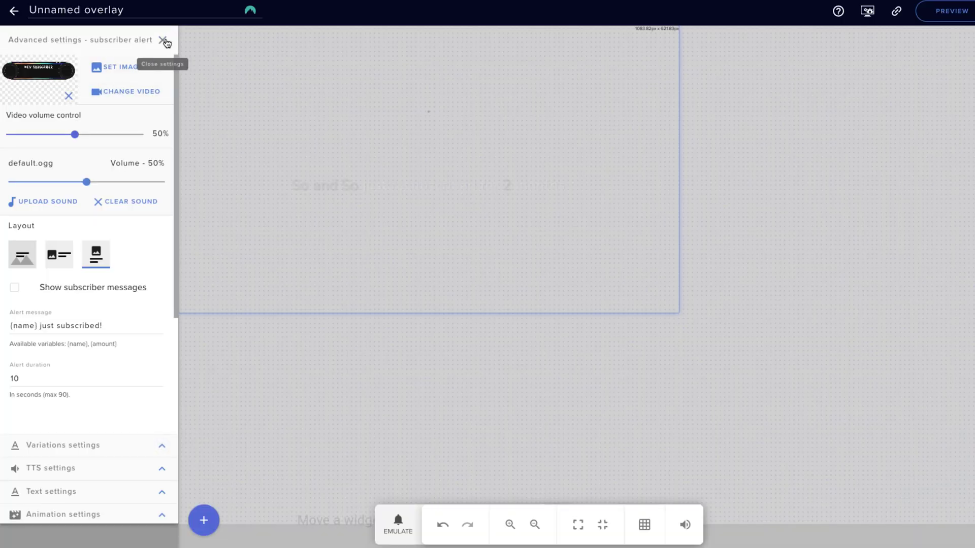
{"action": "left_click", "coordinate": [162, 40]}
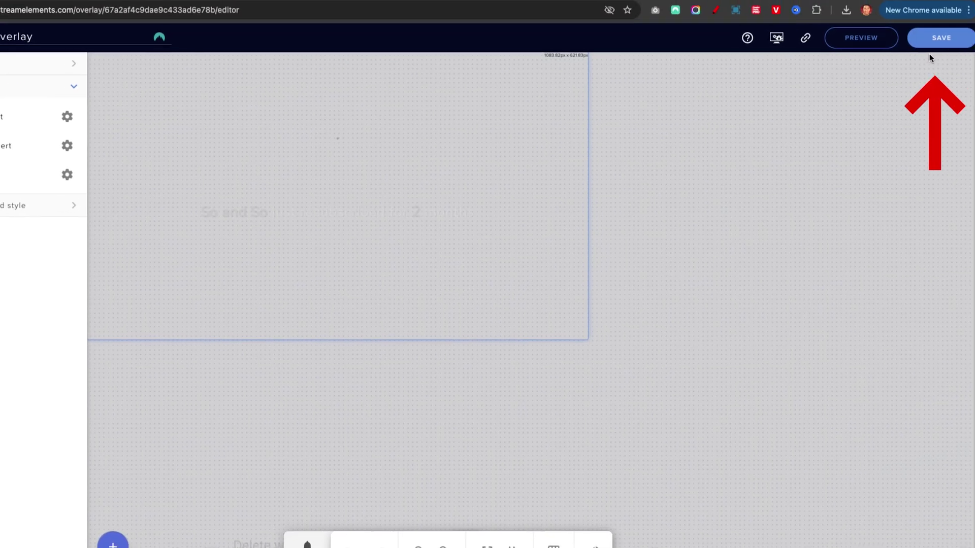
Step: Save the overlay under the name Kick Alerts and copy its overlay URL
{"action": "left_click", "coordinate": [931, 44]}
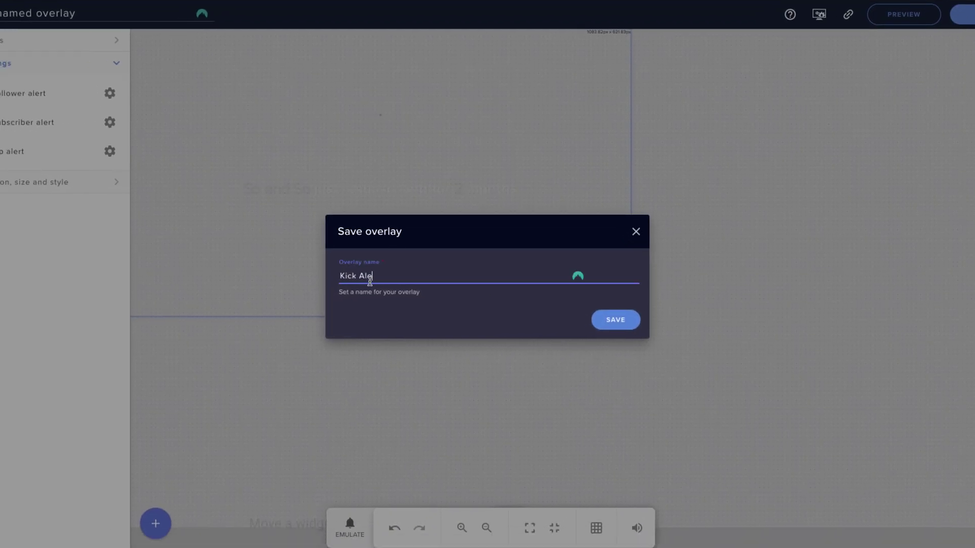
{"action": "left_click", "coordinate": [615, 320]}
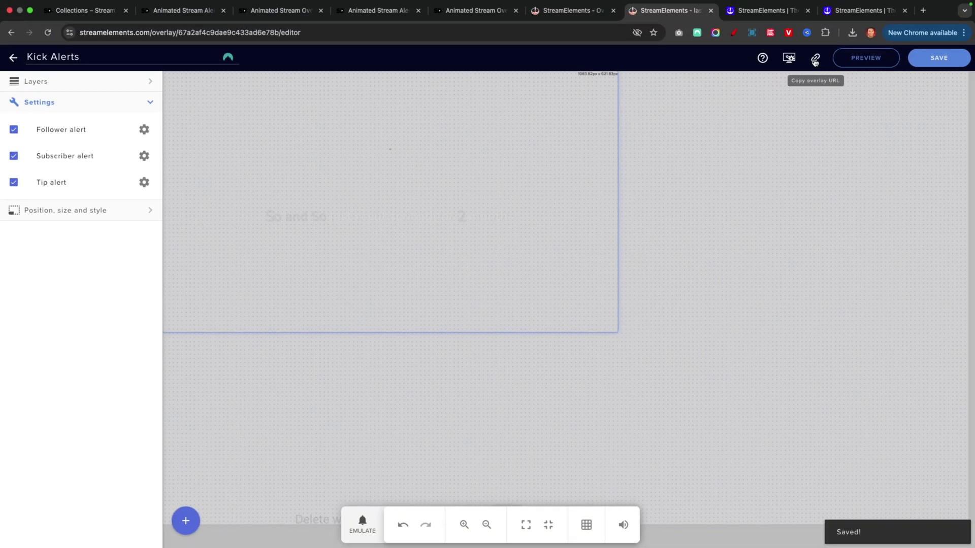
{"action": "left_click", "coordinate": [815, 59]}
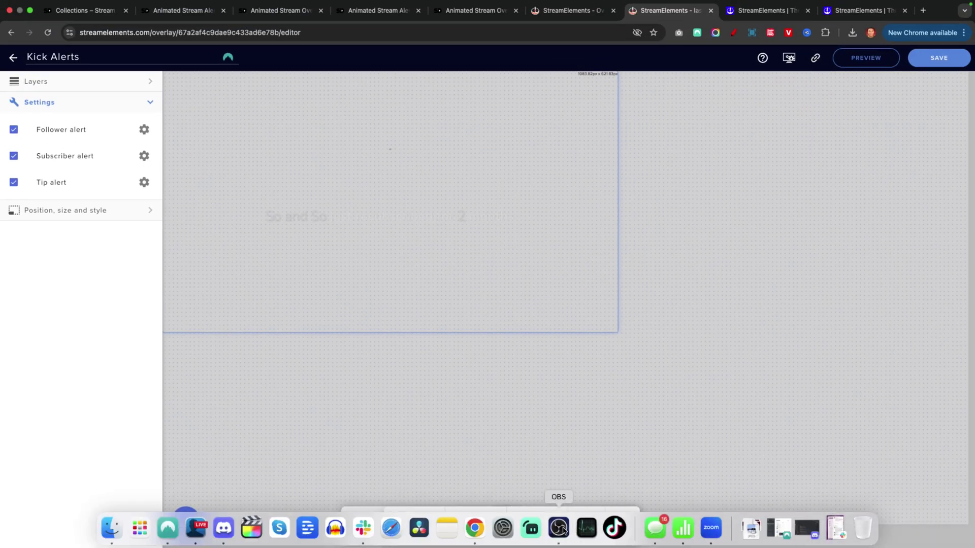
Step: Switch to OBS and add a new Browser source named Kick Alerts to the Gameplay scene
{"action": "left_click", "coordinate": [559, 527]}
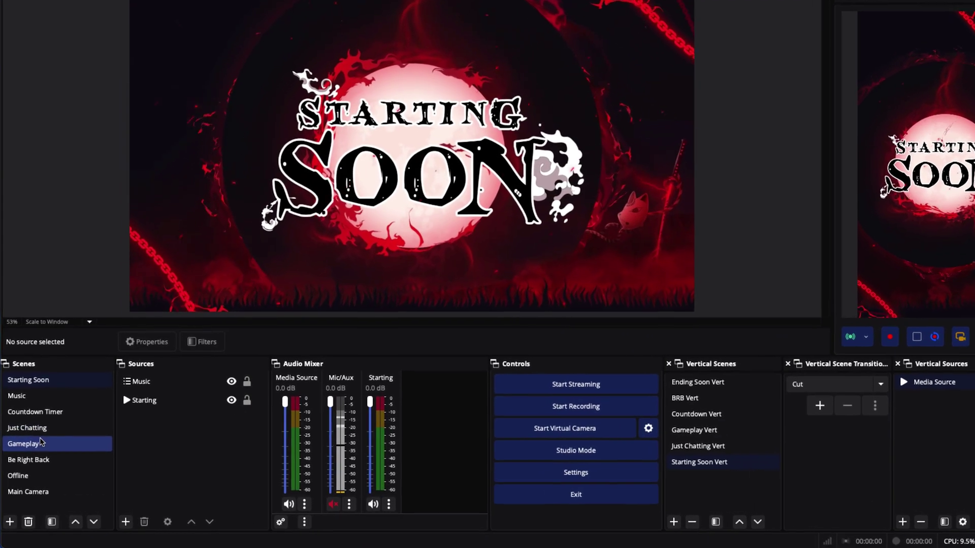
{"action": "left_click", "coordinate": [41, 443]}
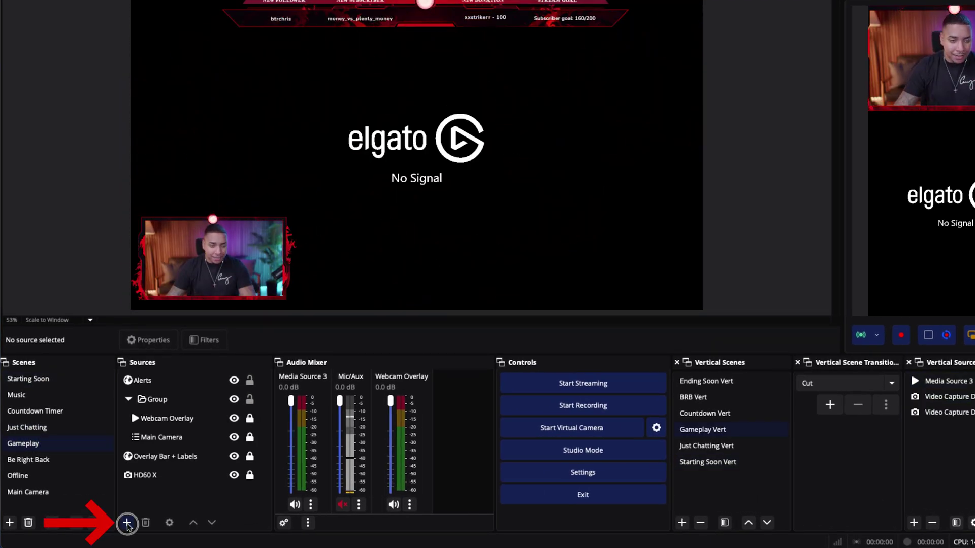
{"action": "left_click", "coordinate": [127, 523]}
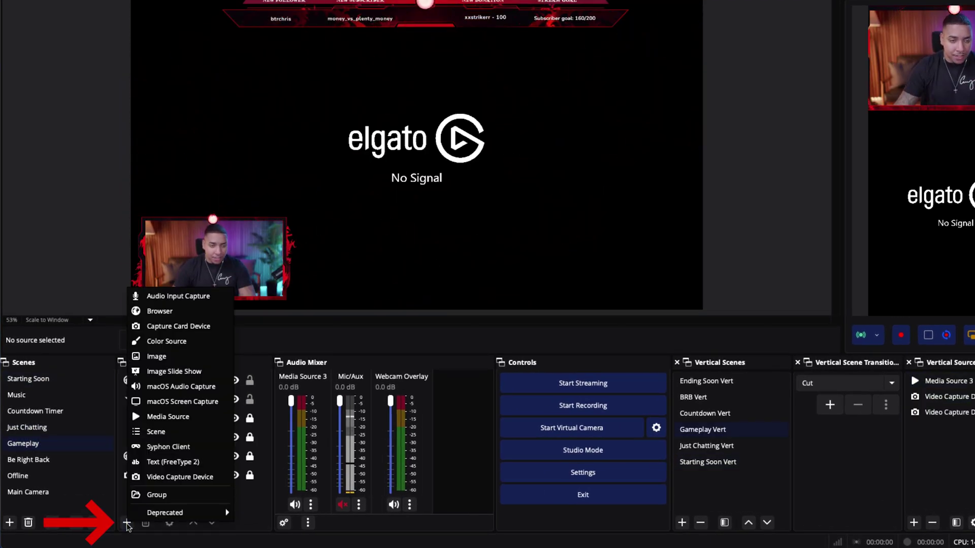
{"action": "left_click", "coordinate": [160, 312]}
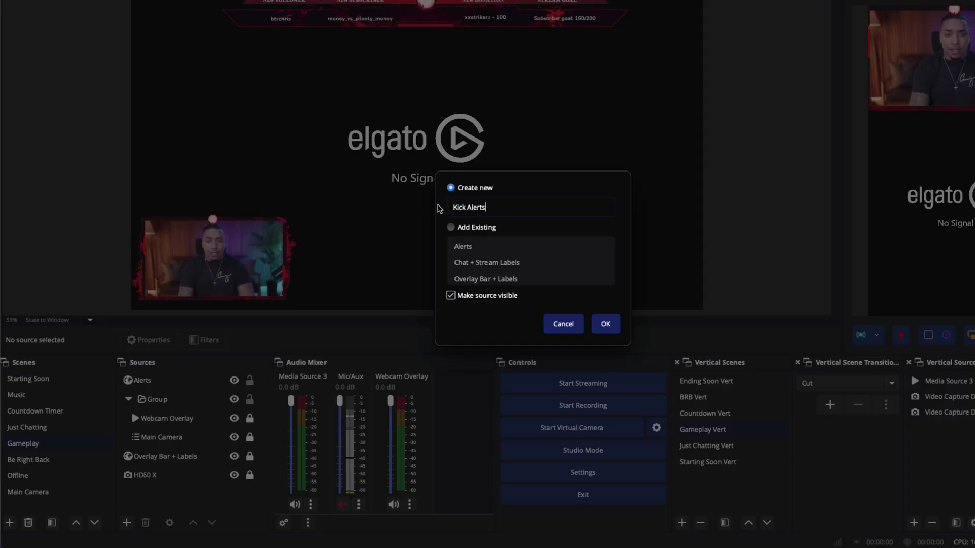
{"action": "left_click", "coordinate": [605, 323]}
Step: Set the Kick Alerts browser source to 1920 wide and 1080 high, and replace its URL with the copied private overlay URL
{"action": "left_click", "coordinate": [407, 285]}
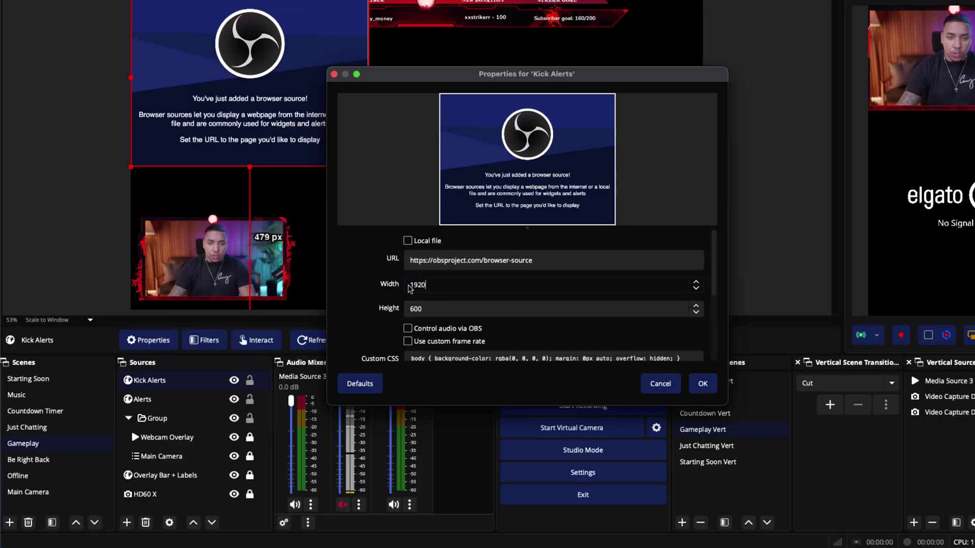
{"action": "left_click", "coordinate": [407, 310]}
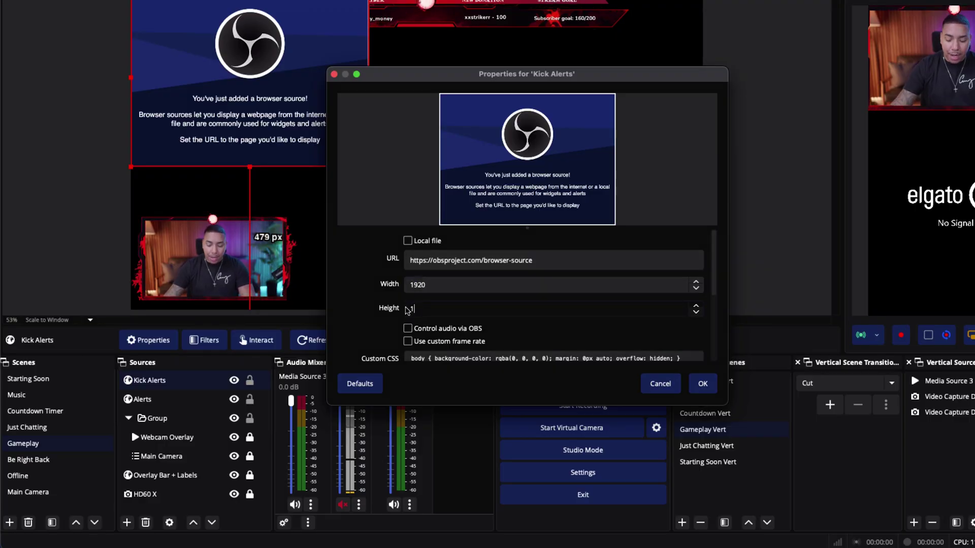
{"action": "left_click", "coordinate": [449, 256]}
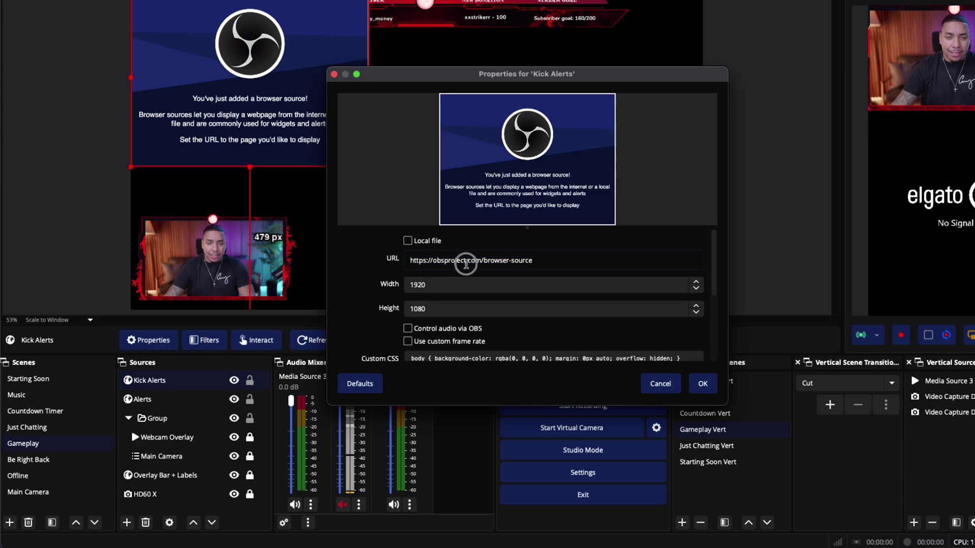
{"action": "key", "text": "ctrl+a"}
{"action": "key", "text": "ctrl+v"}
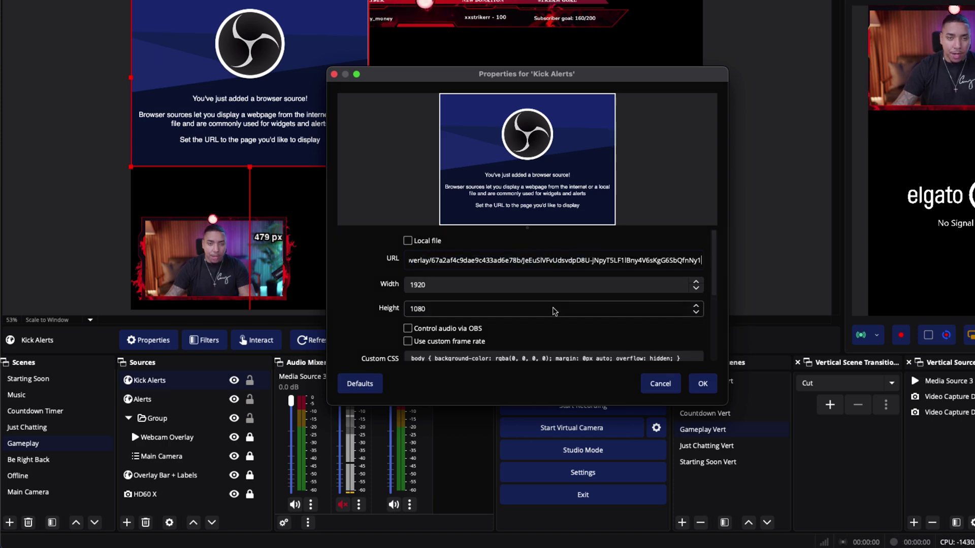
Step: Accept the Kick Alerts source settings, emulate a live follower event from the StreamElements overlay editor, and return to OBS
{"action": "left_click", "coordinate": [704, 385]}
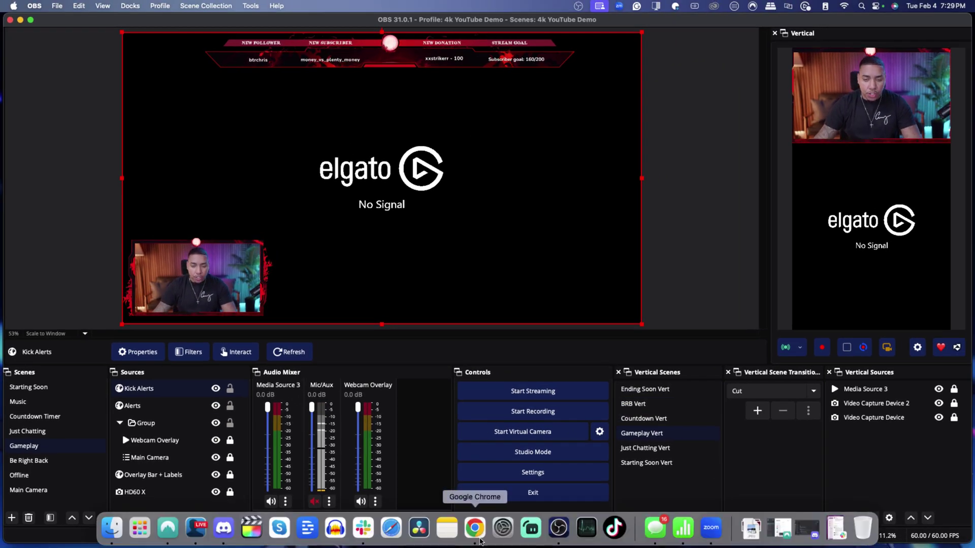
{"action": "left_click", "coordinate": [481, 542]}
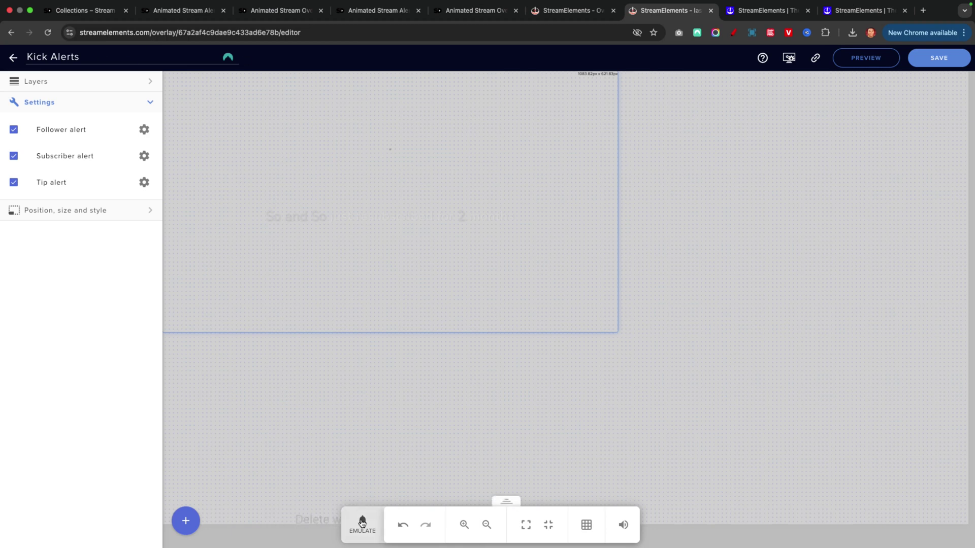
{"action": "left_click", "coordinate": [362, 523]}
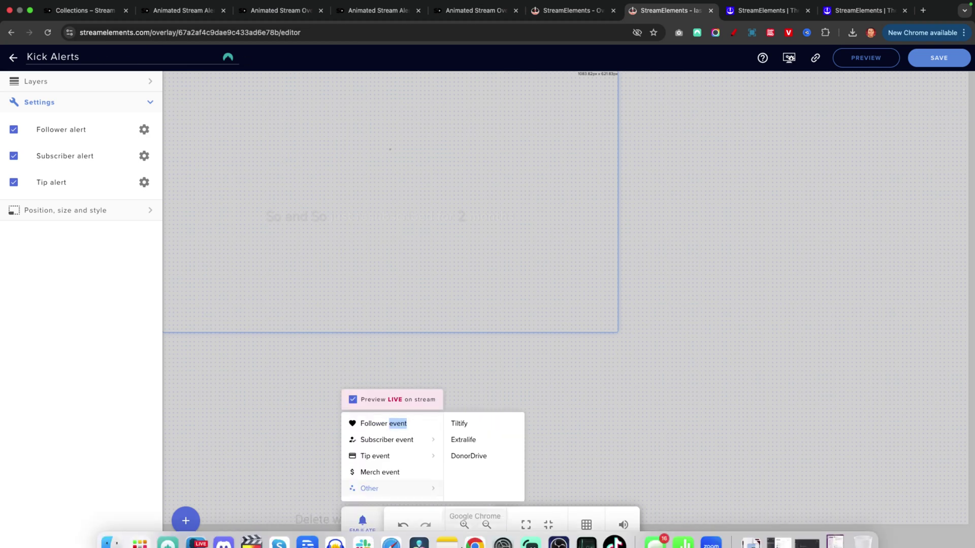
{"action": "left_click", "coordinate": [556, 533]}
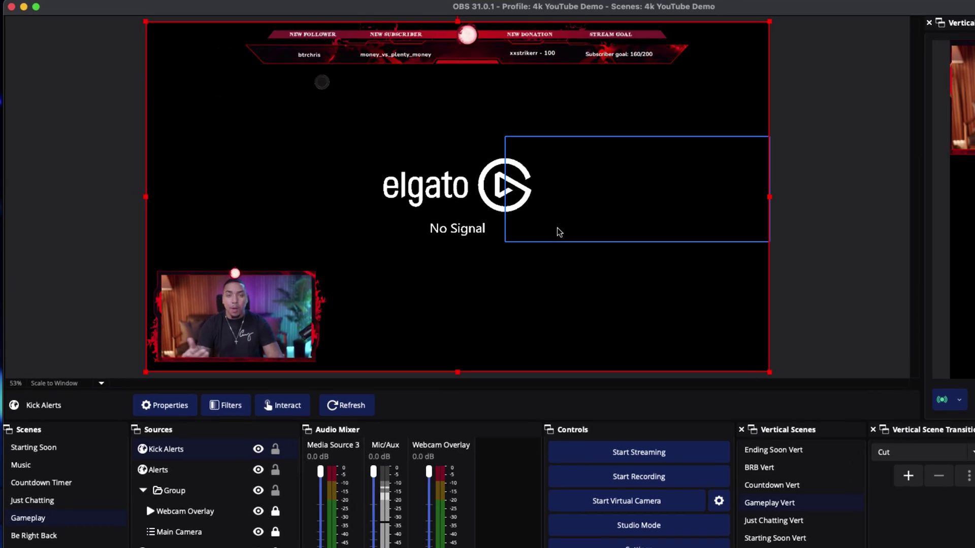
Step: Crop the Kick Alerts source to about 949 by 287 px and move it to the canvas's lower-right corner
{"action": "left_click_drag", "start_coordinate": [767, 197], "coordinate": [467, 198]}
{"action": "left_click_drag", "start_coordinate": [311, 373], "coordinate": [342, 133]}
{"action": "left_click_drag", "start_coordinate": [145, 24], "coordinate": [173, 39]}
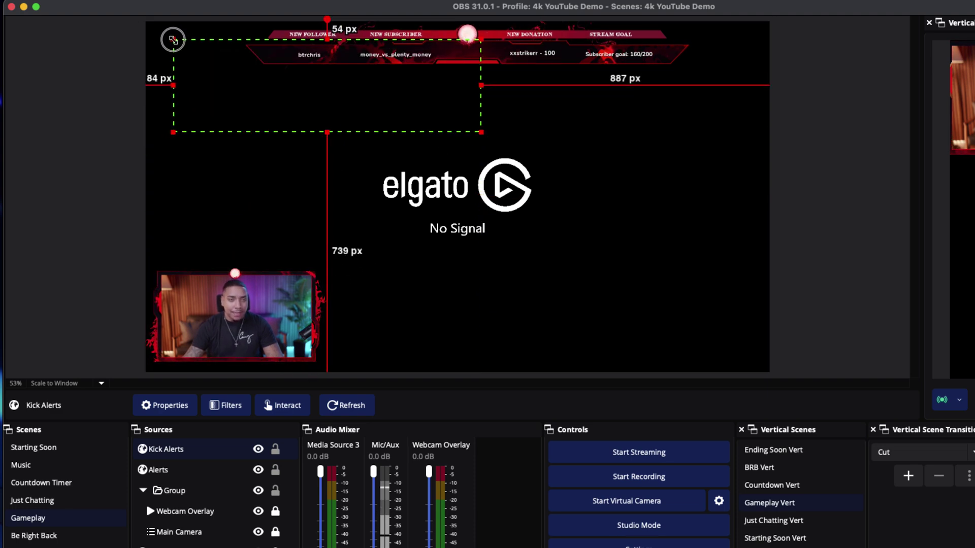
{"action": "left_click_drag", "start_coordinate": [299, 91], "coordinate": [584, 321]}
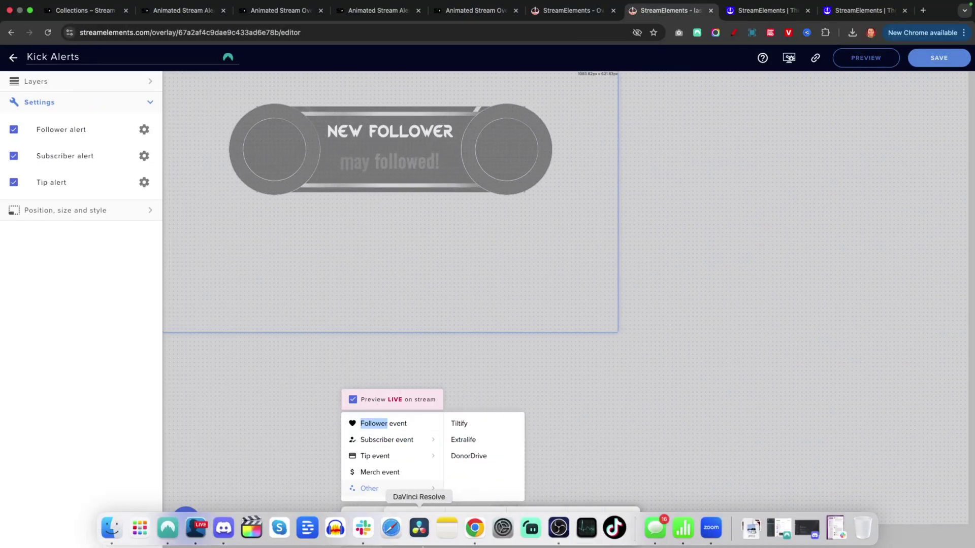
Step: Emulate another follower event and shrink the Kick Alerts source to about 709 by 214 px in the canvas's lower-right corner
{"action": "left_click", "coordinate": [558, 531]}
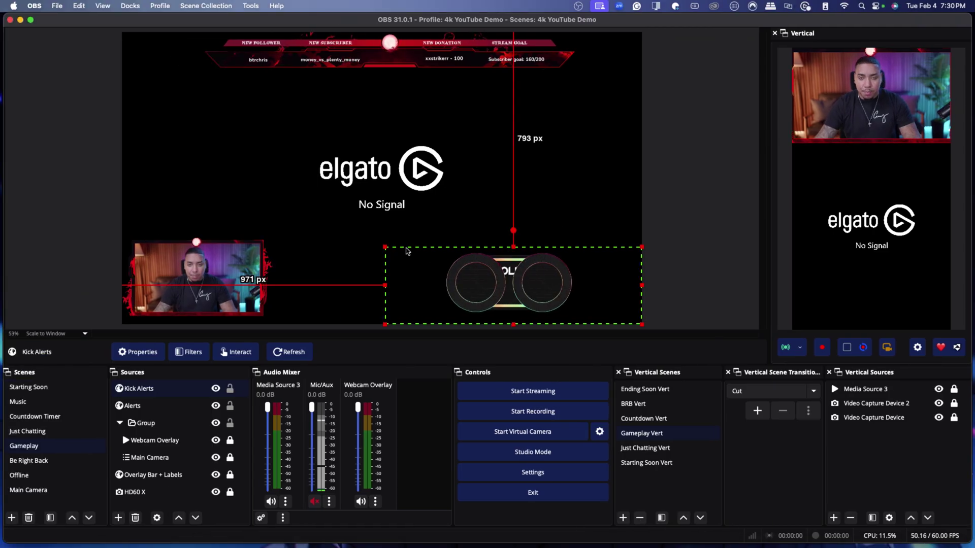
{"action": "left_click_drag", "start_coordinate": [385, 247], "coordinate": [449, 275]}
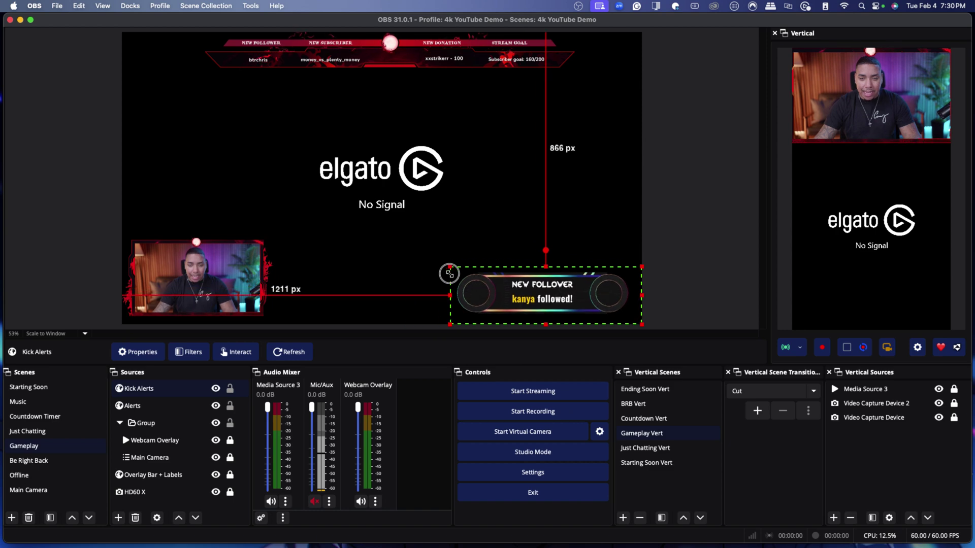
{"action": "left_click", "coordinate": [676, 290]}
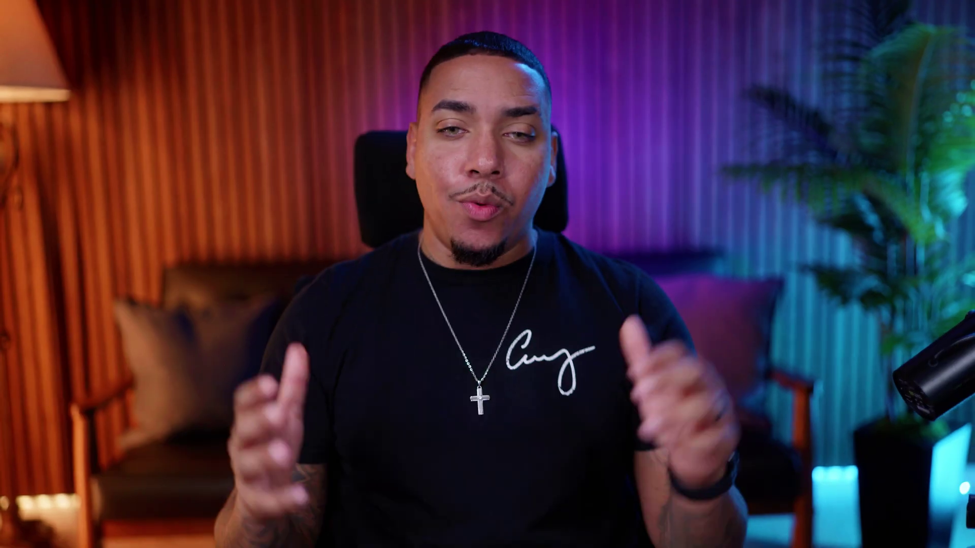
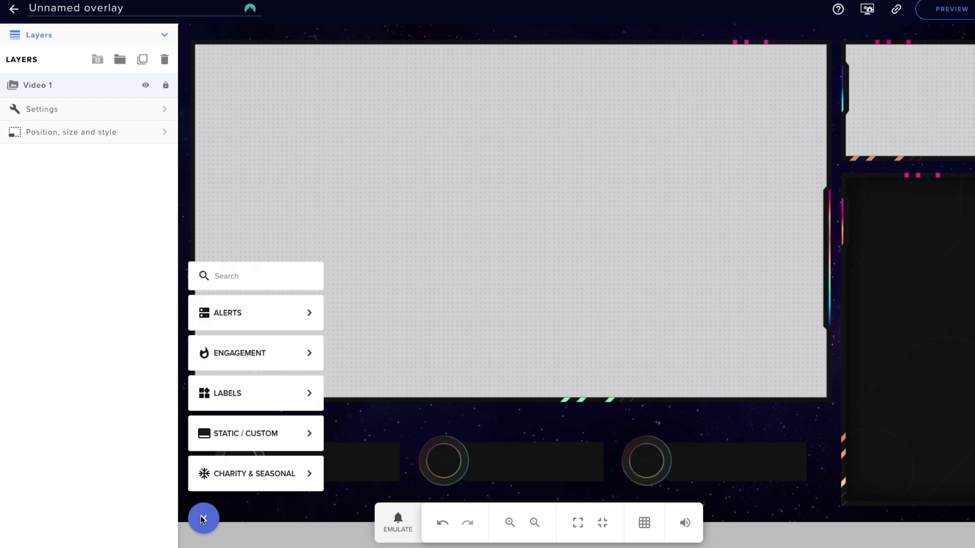
Step: Add a latest subscriber label to the unnamed overlay, place it in the first lower panel and set its text size to 20
{"action": "mouse_move", "coordinate": [255, 406]}
{"action": "mouse_move", "coordinate": [335, 397]}
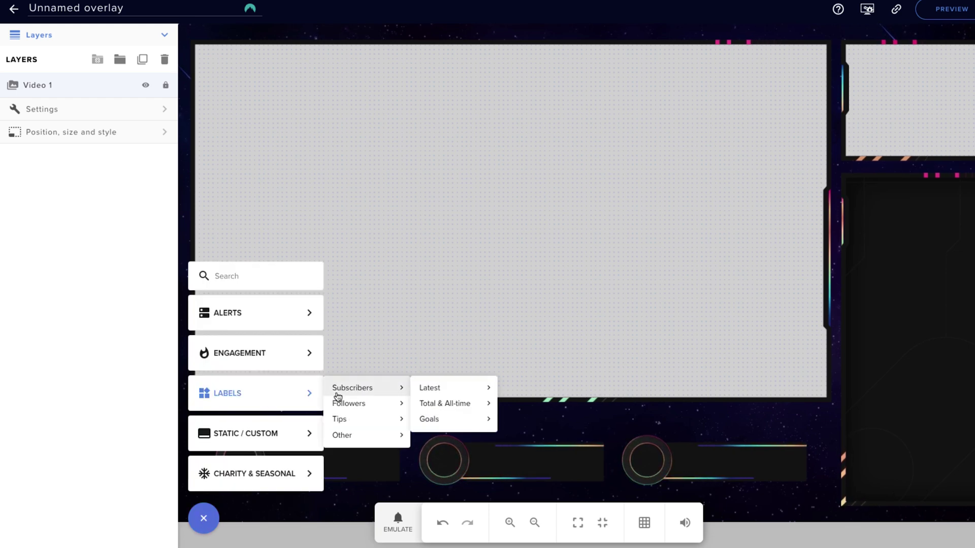
{"action": "mouse_move", "coordinate": [448, 390]}
{"action": "left_click", "coordinate": [522, 386]}
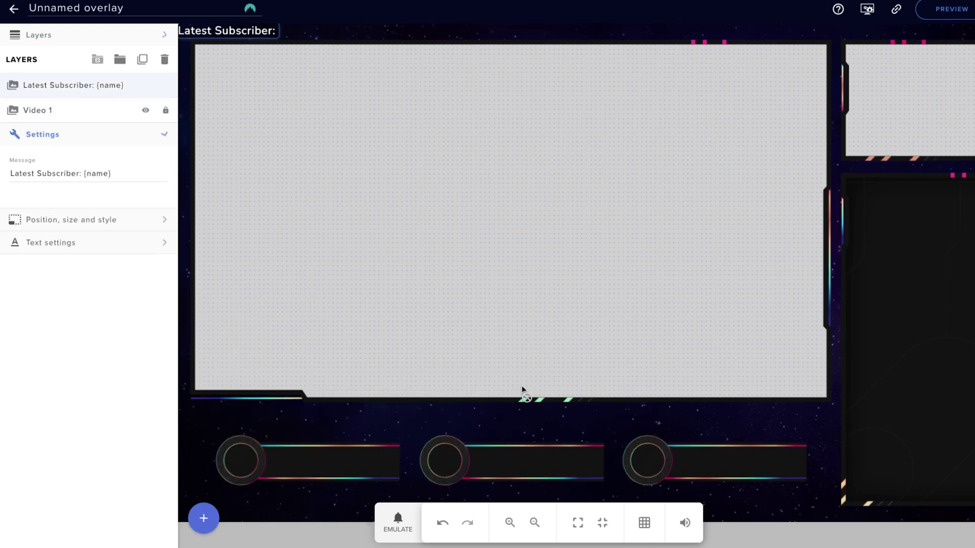
{"action": "left_click_drag", "start_coordinate": [210, 32], "coordinate": [294, 435]}
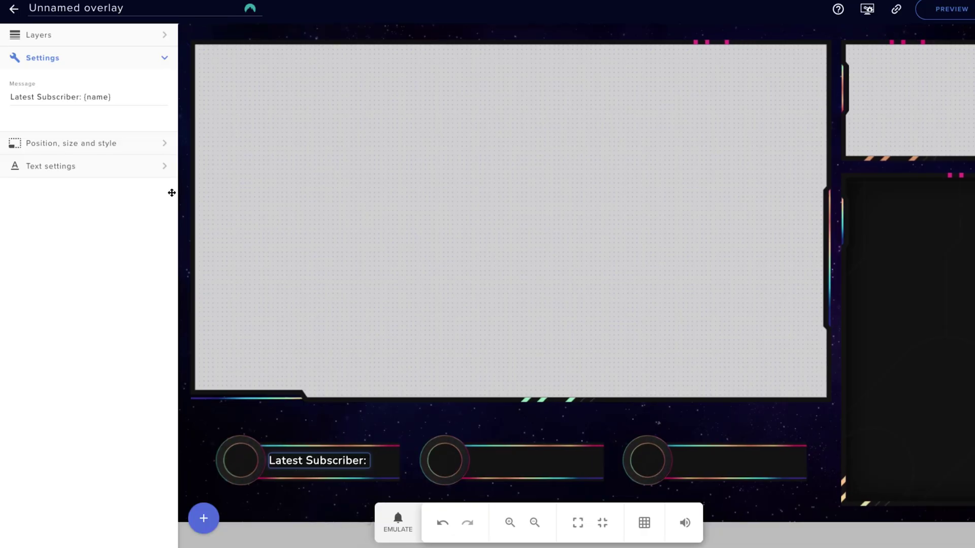
{"action": "left_click", "coordinate": [151, 166]}
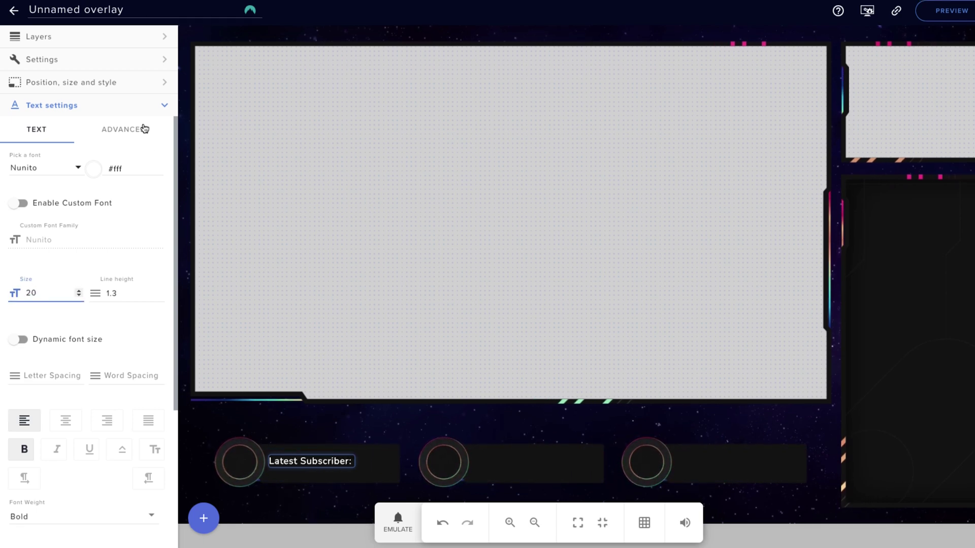
{"action": "left_click", "coordinate": [164, 104]}
Step: Change the subscriber label's message to "Latest Sub: {name}" and widen the label across the first panel
{"action": "left_click", "coordinate": [167, 64]}
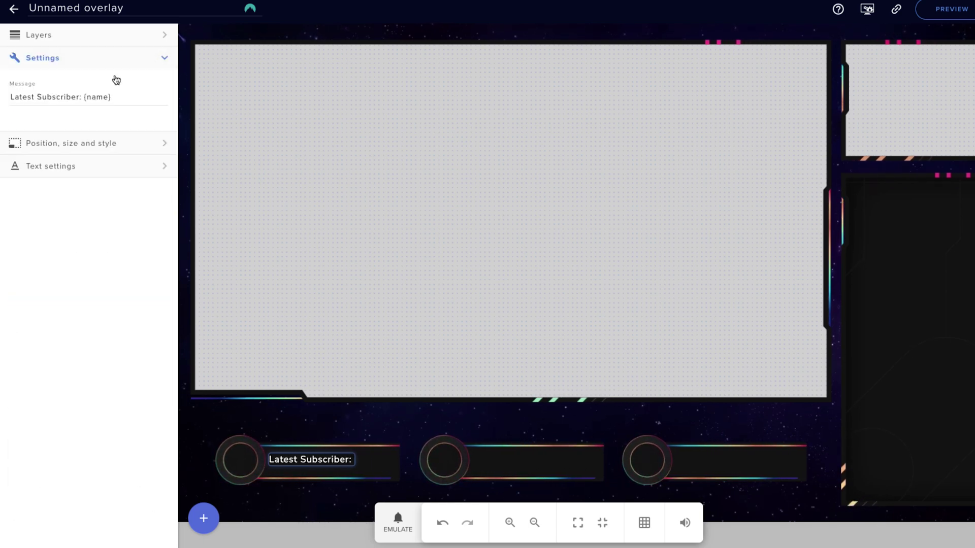
{"action": "left_click", "coordinate": [53, 96]}
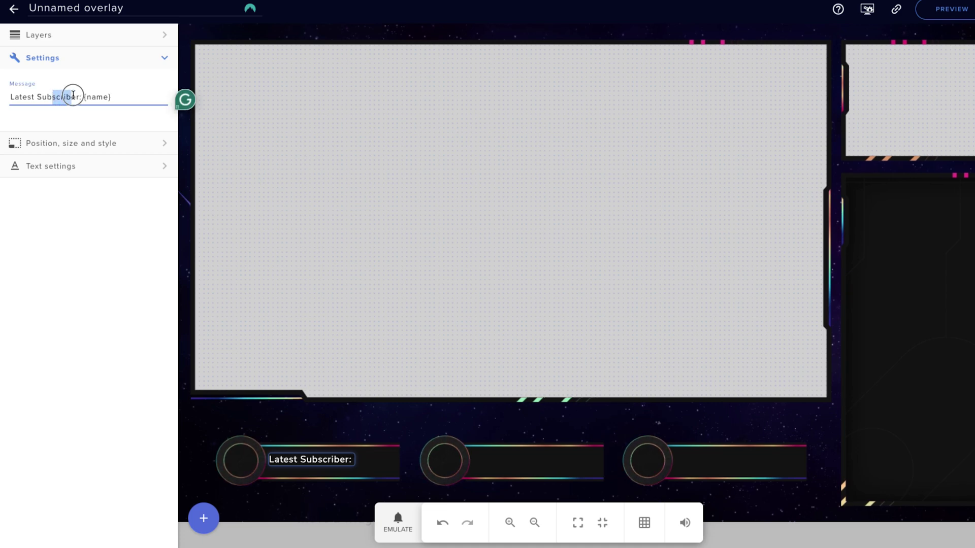
{"action": "type", "text": ":"}
{"action": "left_click", "coordinate": [284, 460]}
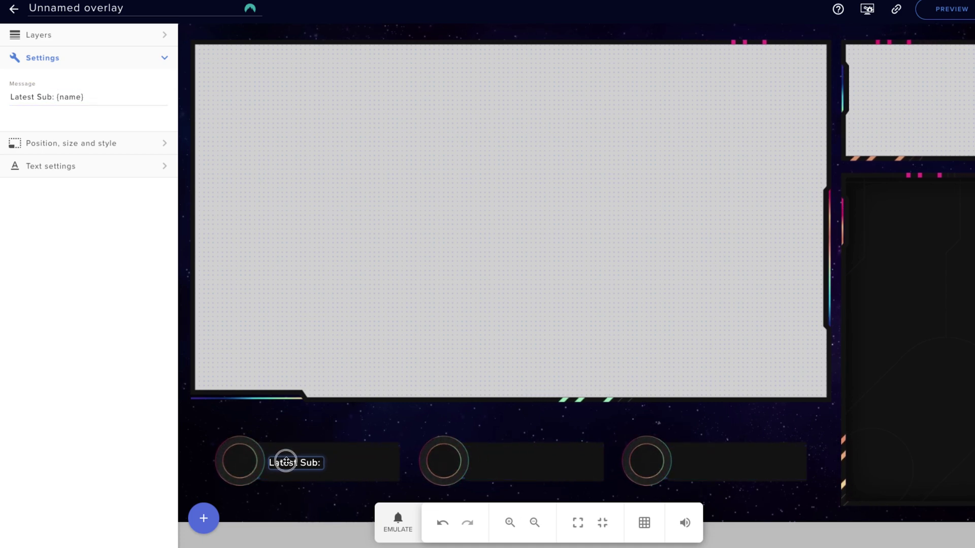
{"action": "left_click_drag", "start_coordinate": [323, 462], "coordinate": [384, 460]}
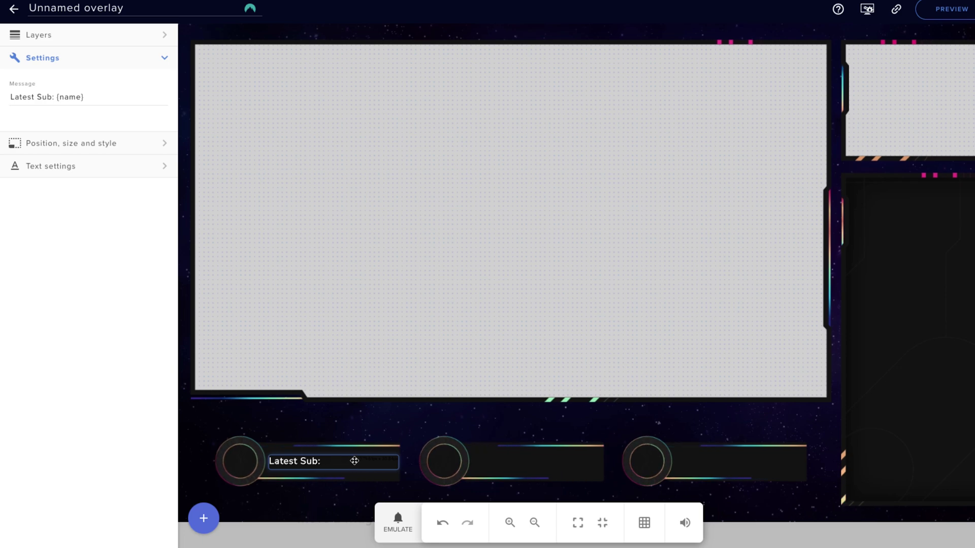
Step: Add a Recent followers label and place it in the second lower panel
{"action": "left_click", "coordinate": [201, 521]}
{"action": "mouse_move", "coordinate": [253, 409]}
{"action": "mouse_move", "coordinate": [364, 401]}
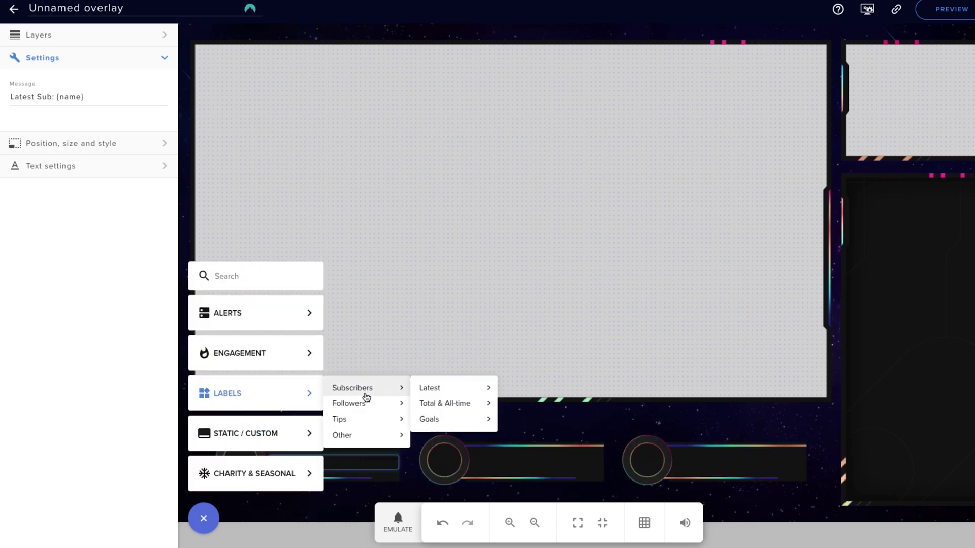
{"action": "mouse_move", "coordinate": [440, 412]}
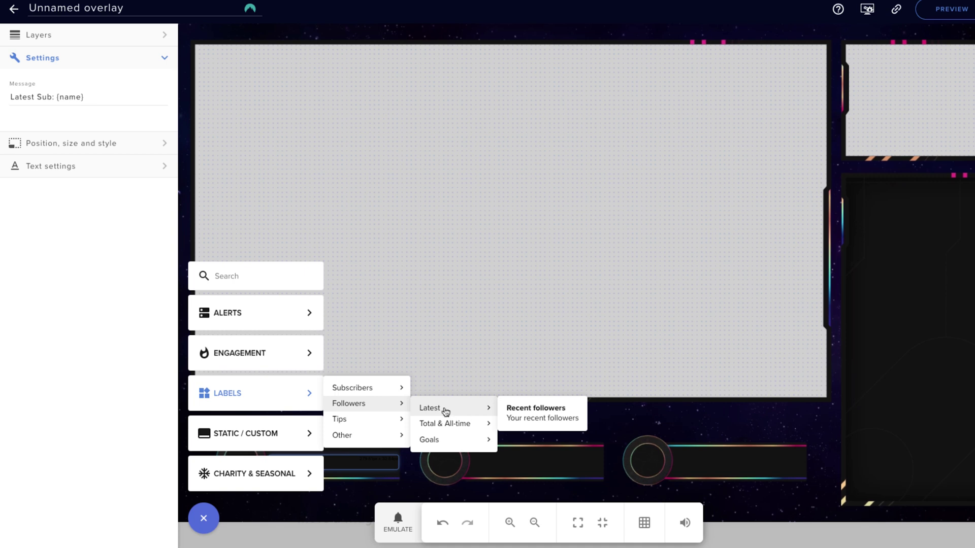
{"action": "left_click", "coordinate": [525, 413]}
{"action": "left_click_drag", "start_coordinate": [243, 44], "coordinate": [531, 462]}
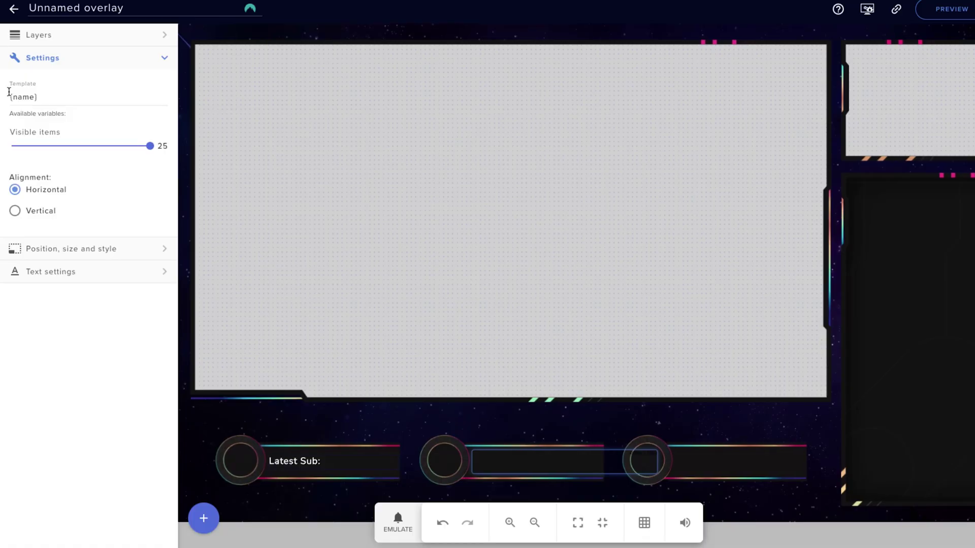
Step: Set the recent followers label's template to "Follower {name}"
{"action": "type", "text": "Follower"}
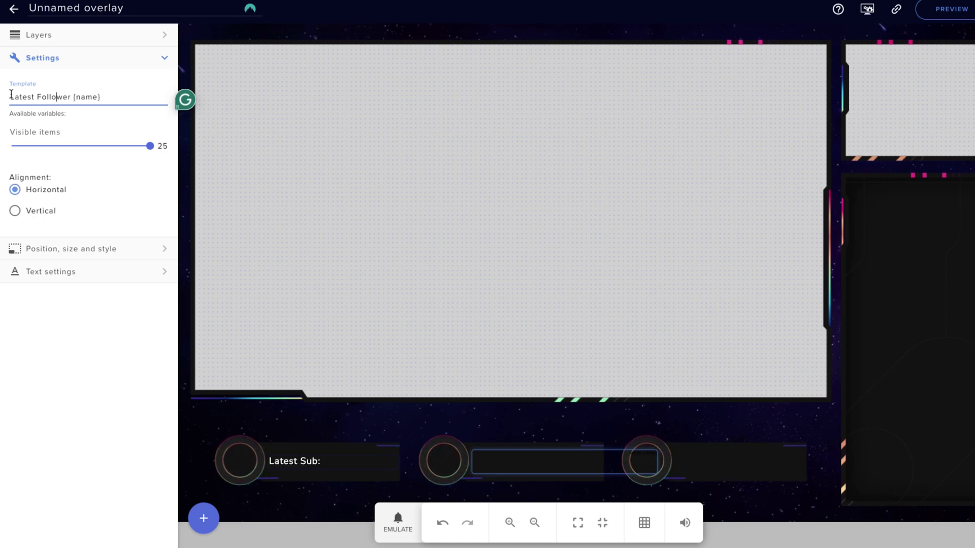
{"action": "key", "text": "ctrl+Left"}
{"action": "key", "text": "BackSpace"}
{"action": "key", "text": "BackSpace"}
{"action": "key", "text": "BackSpace"}
{"action": "key", "text": "BackSpace"}
{"action": "key", "text": "BackSpace"}
{"action": "key", "text": "BackSpace"}
{"action": "key", "text": "BackSpace"}
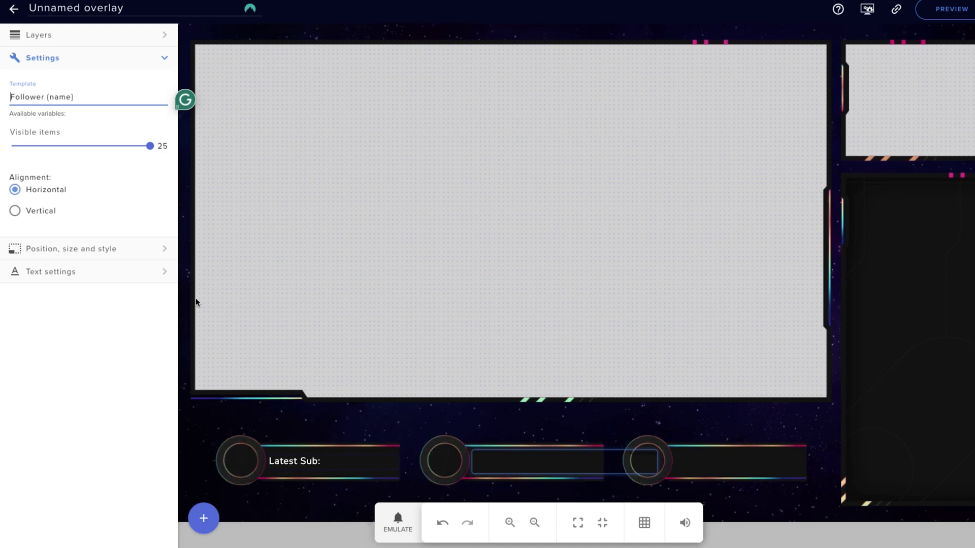
Step: Set the recent followers label's text size to 20 and narrow the label to fit the second panel
{"action": "left_click", "coordinate": [159, 277]}
{"action": "double_click", "coordinate": [21, 293]}
{"action": "type", "text": "20"}
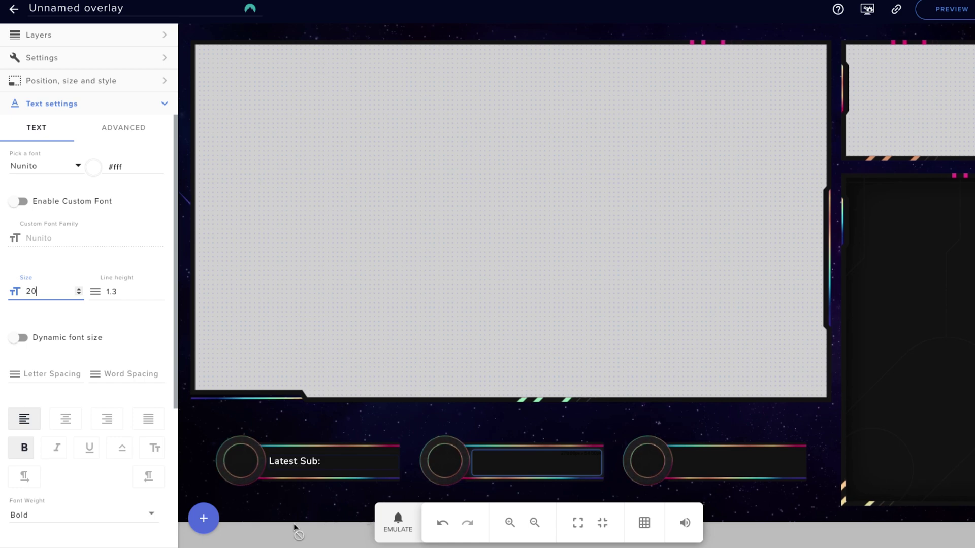
Step: Add a Latest tipper label and place it in the third lower panel
{"action": "left_click", "coordinate": [208, 519]}
{"action": "mouse_move", "coordinate": [272, 401]}
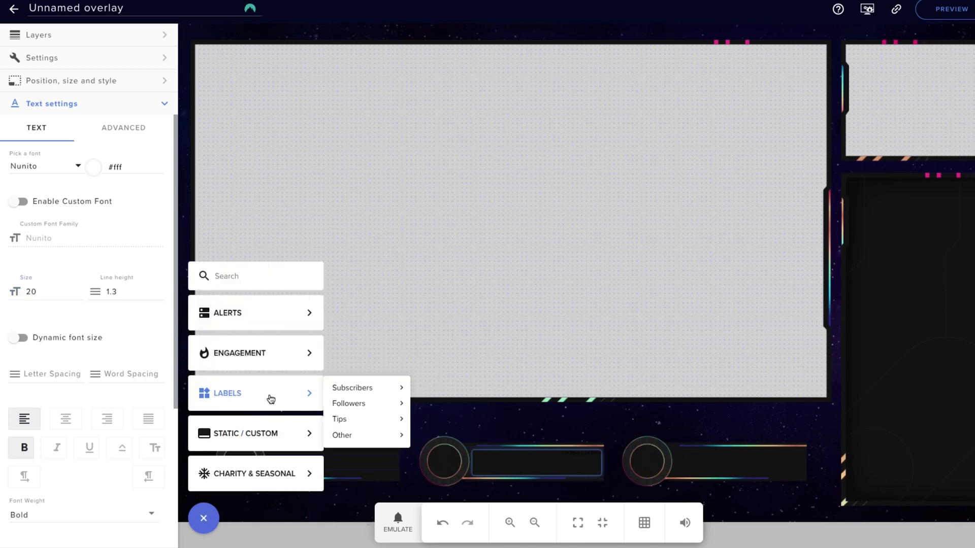
{"action": "mouse_move", "coordinate": [345, 421]}
{"action": "mouse_move", "coordinate": [458, 428]}
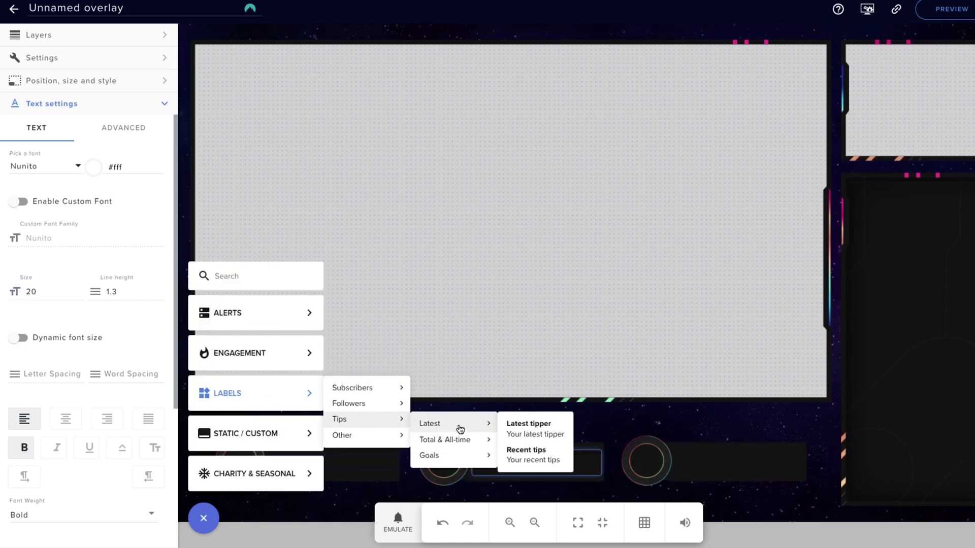
{"action": "left_click", "coordinate": [546, 430]}
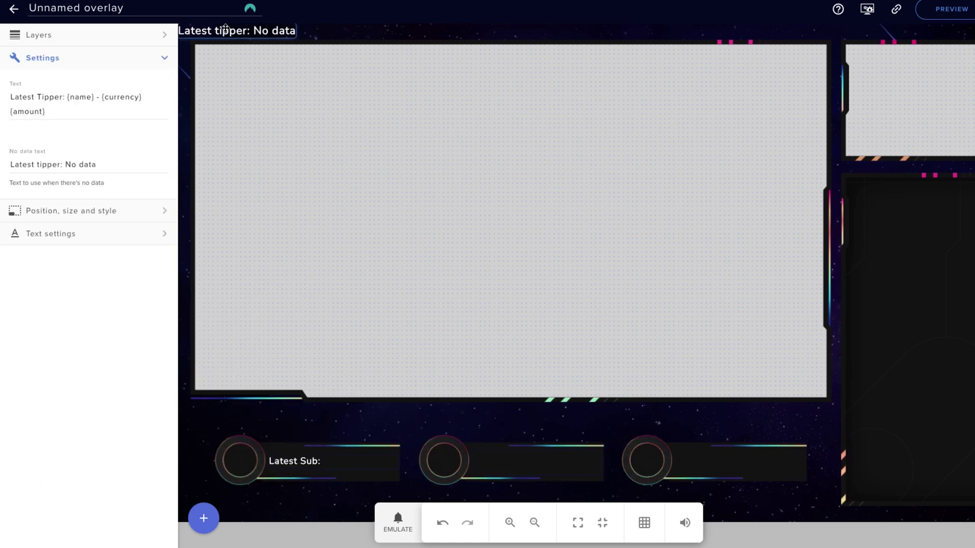
{"action": "left_click_drag", "start_coordinate": [227, 31], "coordinate": [722, 462]}
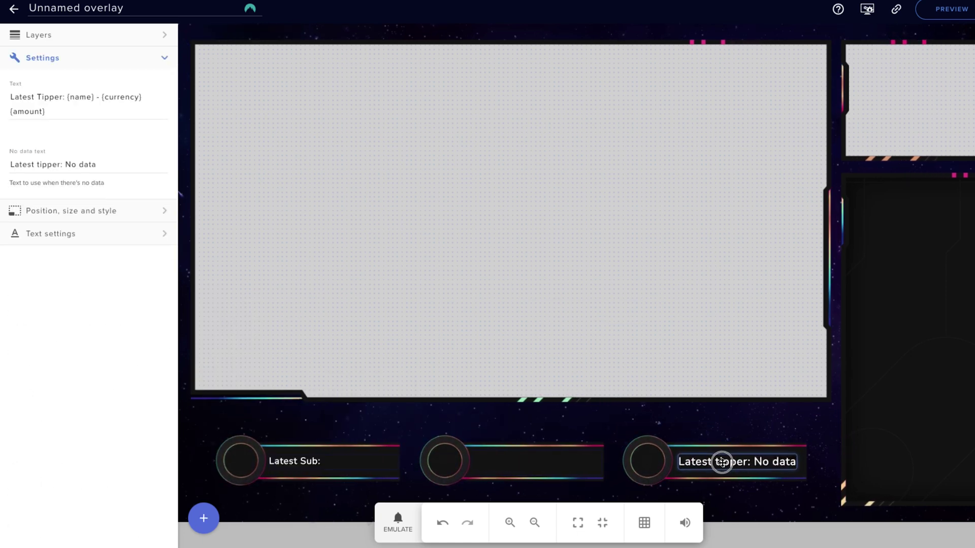
Step: Shorten the tipper label's text to "Latest Tip: {name} - {currency}{amount}"
{"action": "left_click", "coordinate": [63, 96]}
{"action": "key", "text": "BackSpace"}
{"action": "key", "text": "BackSpace"}
{"action": "key", "text": "BackSpace"}
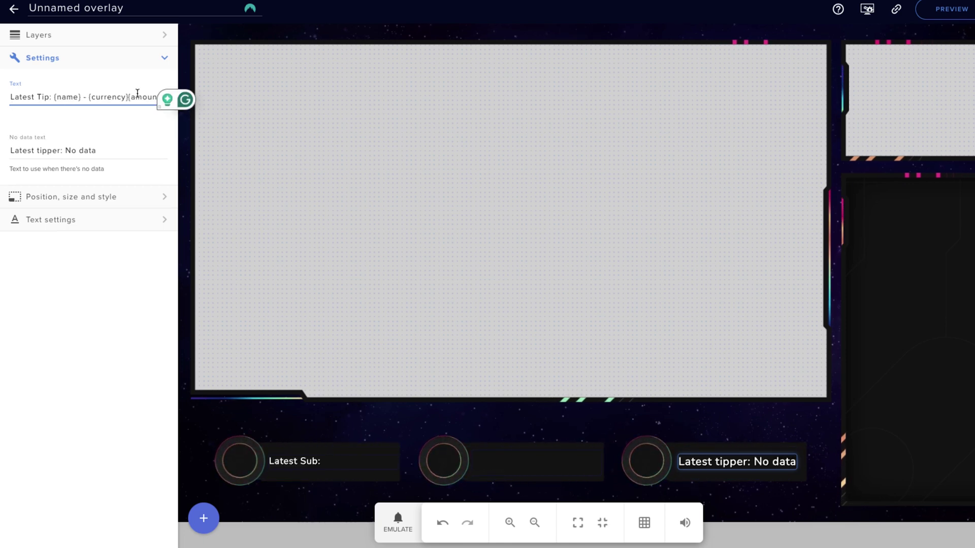
Step: Set the tipper label's text size to 20, adjust its position in the third panel and deselect it
{"action": "left_click", "coordinate": [128, 219]}
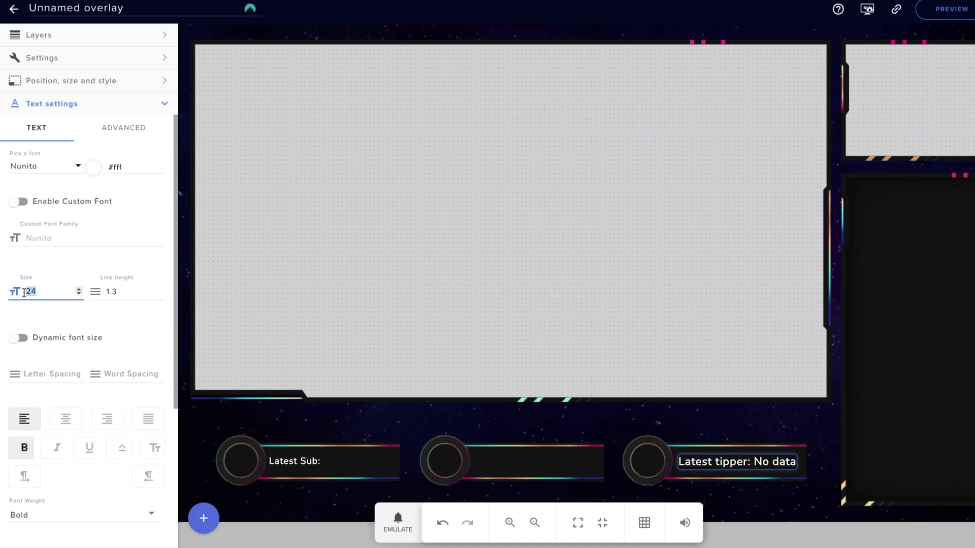
{"action": "type", "text": "20"}
{"action": "left_click", "coordinate": [711, 459]}
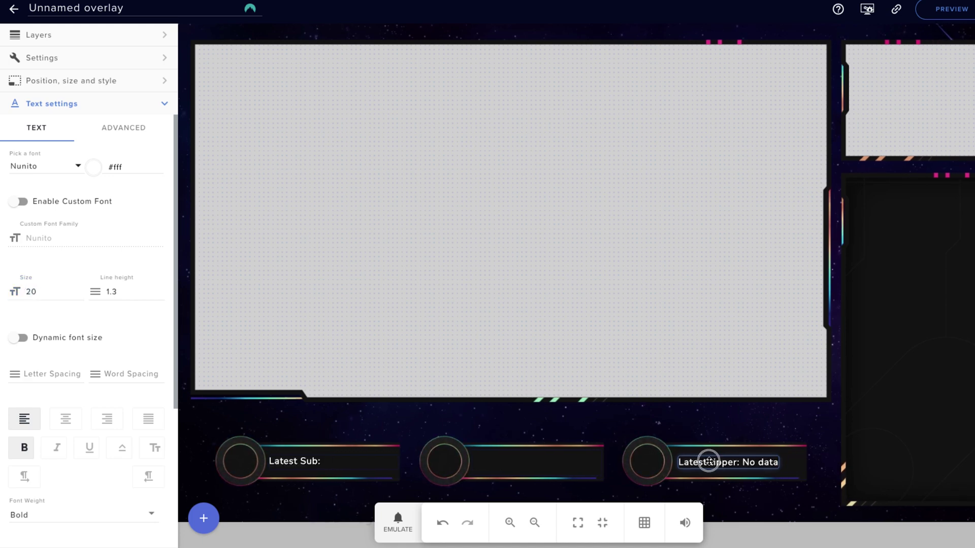
{"action": "left_click", "coordinate": [222, 419]}
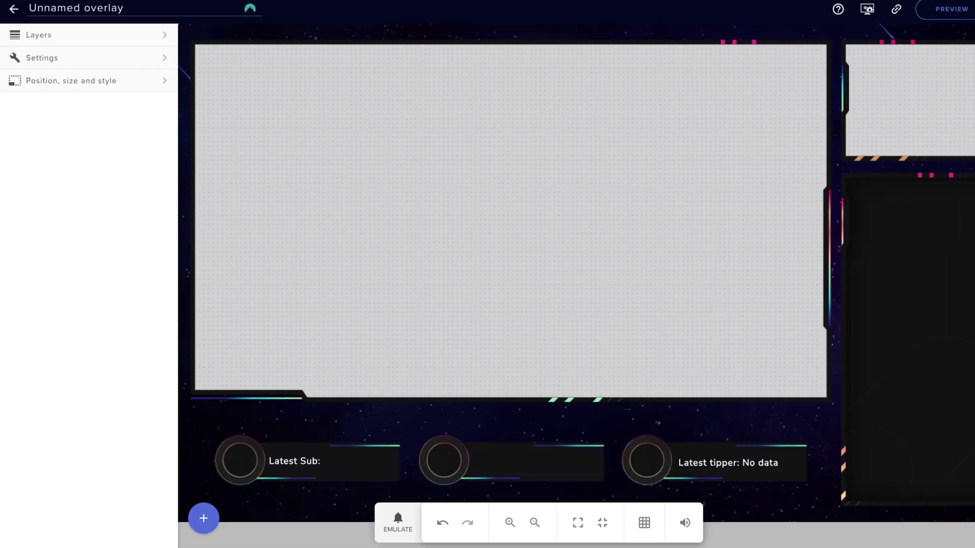
Step: Save the overlay under the name Just Chatting Labels and copy its overlay URL
{"action": "key", "text": "ctrl+s"}
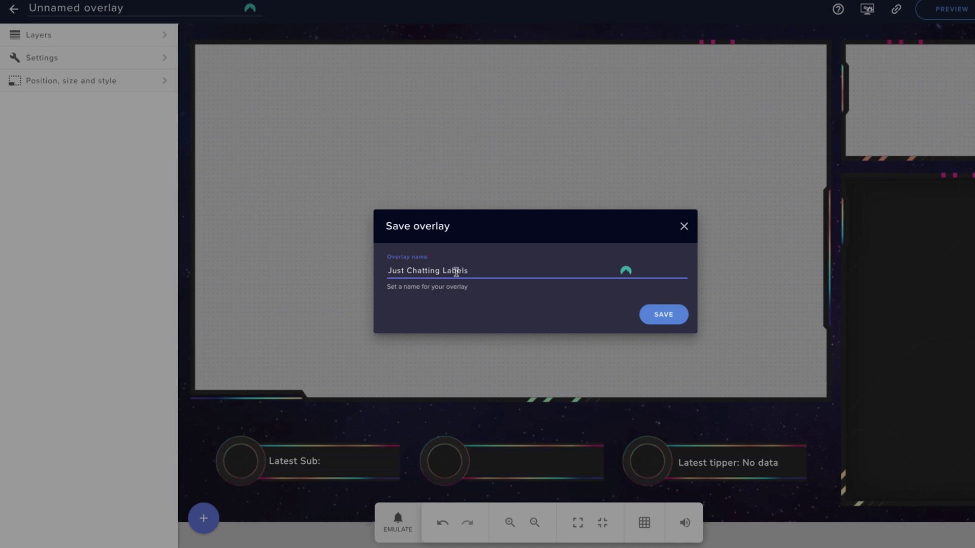
{"action": "type", "text": "Just Chatting Labels"}
{"action": "left_click", "coordinate": [664, 314]}
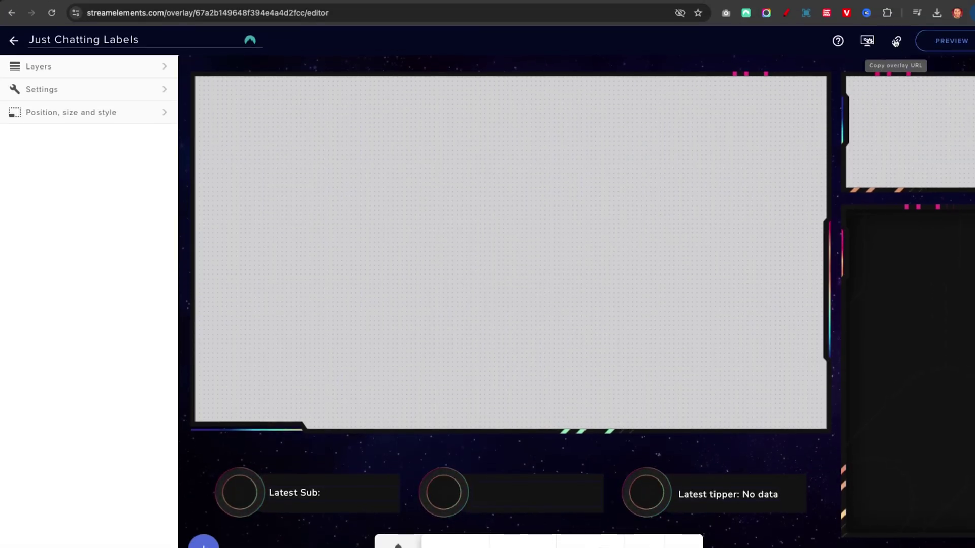
{"action": "left_click", "coordinate": [896, 42]}
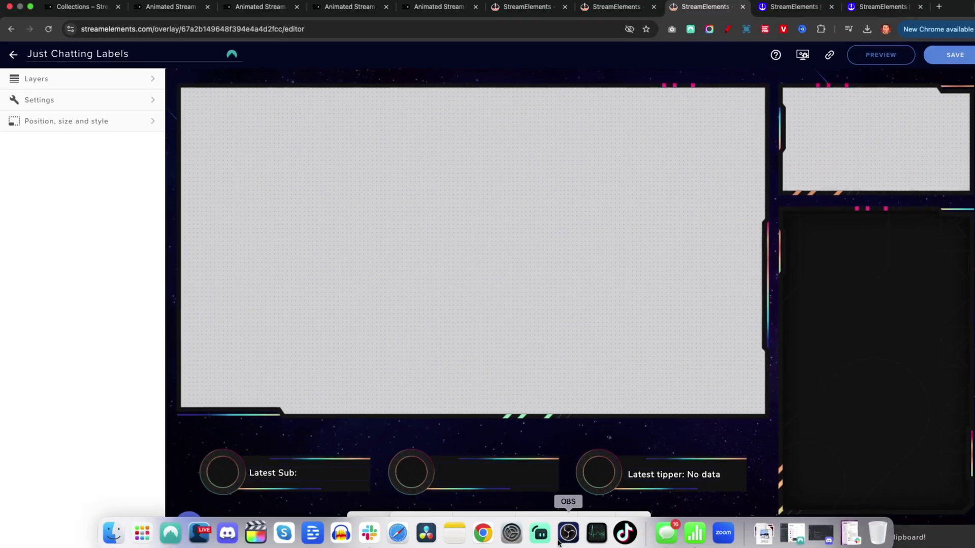
Step: Switch to OBS and create a new browser source named "Just Chatting Labels Kick" in the Just Chatting scene
{"action": "left_click", "coordinate": [558, 541]}
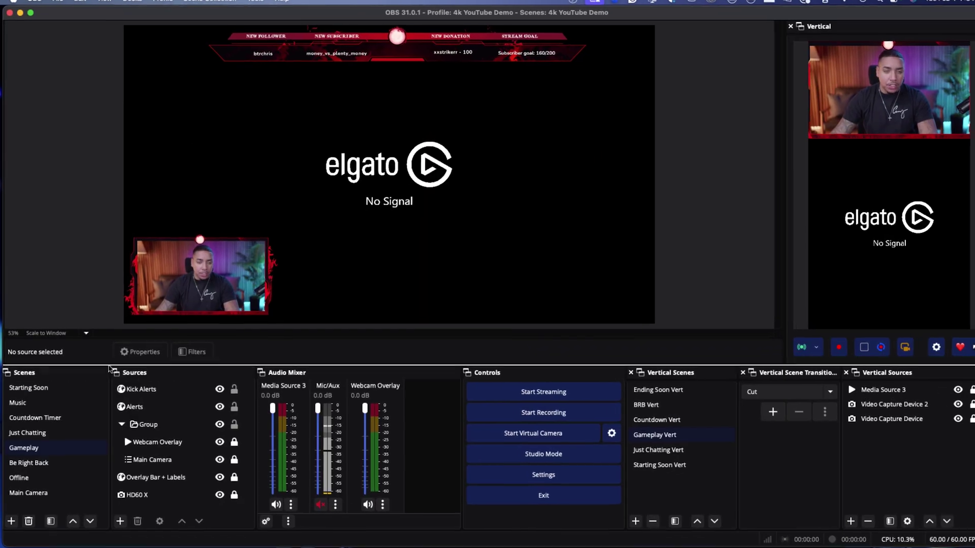
{"action": "left_click", "coordinate": [51, 428]}
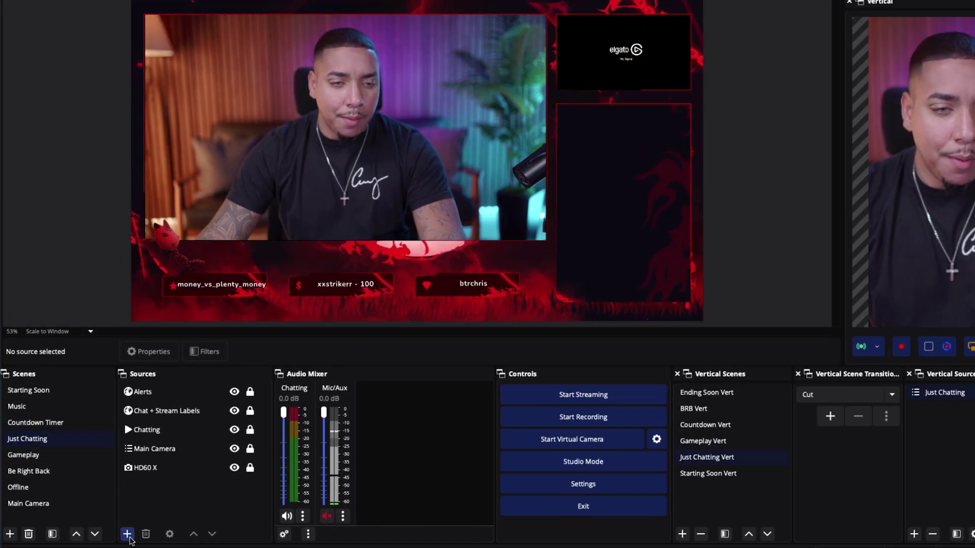
{"action": "left_click", "coordinate": [127, 534]}
{"action": "left_click", "coordinate": [162, 324]}
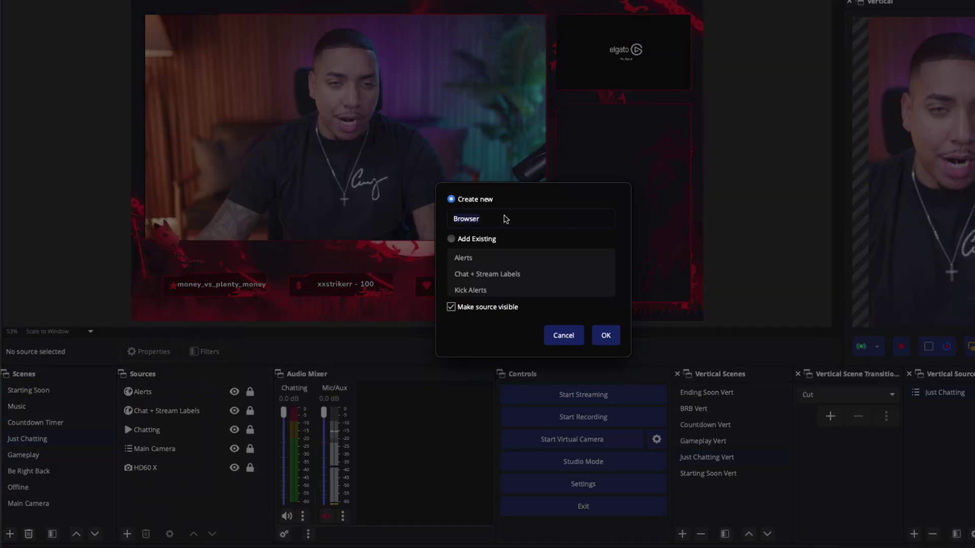
{"action": "type", "text": "Just Chatting Labels Kick"}
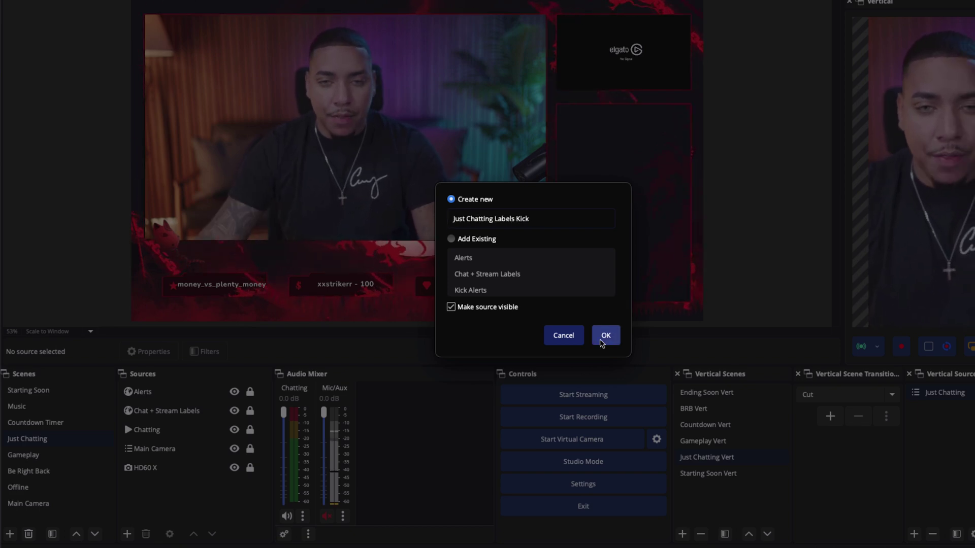
{"action": "left_click", "coordinate": [606, 335]}
Step: Set the new browser source's width to 1920 and height to 1080
{"action": "left_click", "coordinate": [430, 296]}
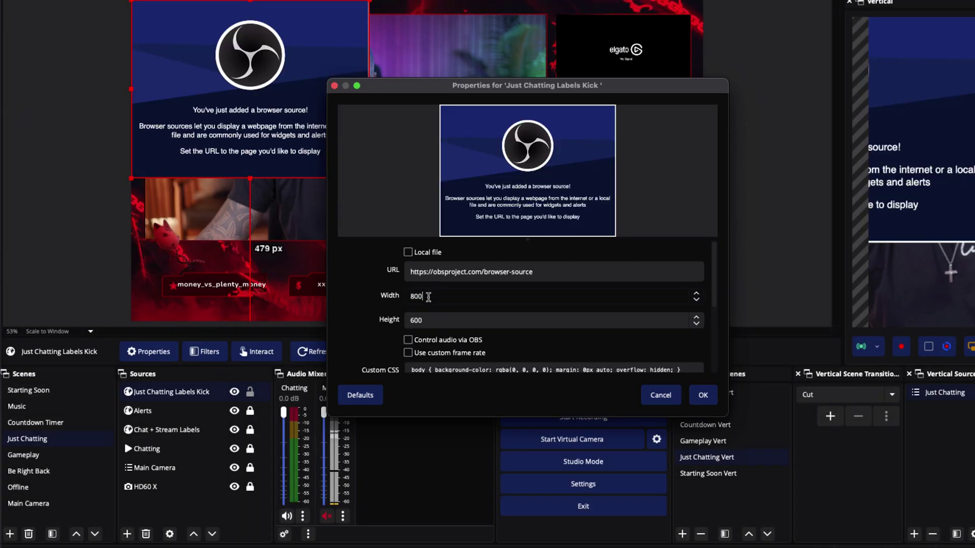
{"action": "type", "text": "1"}
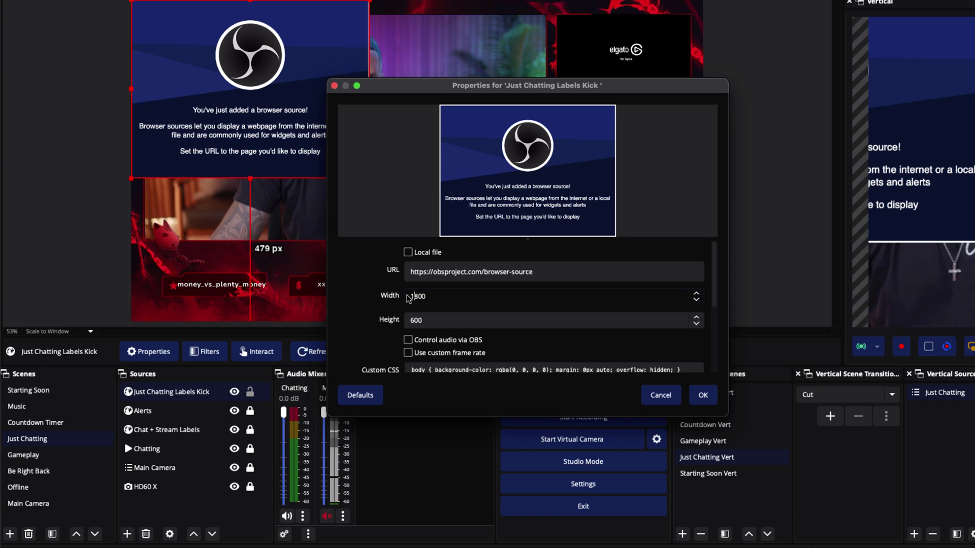
{"action": "type", "text": "920"}
{"action": "key", "text": "Delete"}
{"action": "key", "text": "Delete"}
{"action": "key", "text": "Delete"}
{"action": "left_click", "coordinate": [409, 319]}
{"action": "type", "text": "1080"}
{"action": "key", "text": "Delete"}
{"action": "key", "text": "Delete"}
{"action": "key", "text": "Delete"}
Step: Replace the browser source's URL with the copied private overlay URL and accept the source properties
{"action": "left_click", "coordinate": [440, 272]}
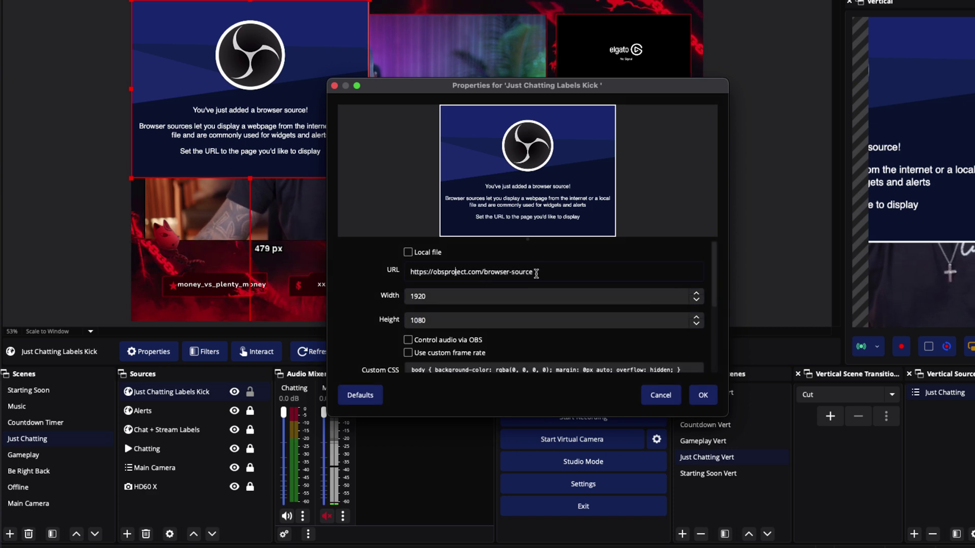
{"action": "key", "text": "super+a"}
{"action": "key", "text": "super+v"}
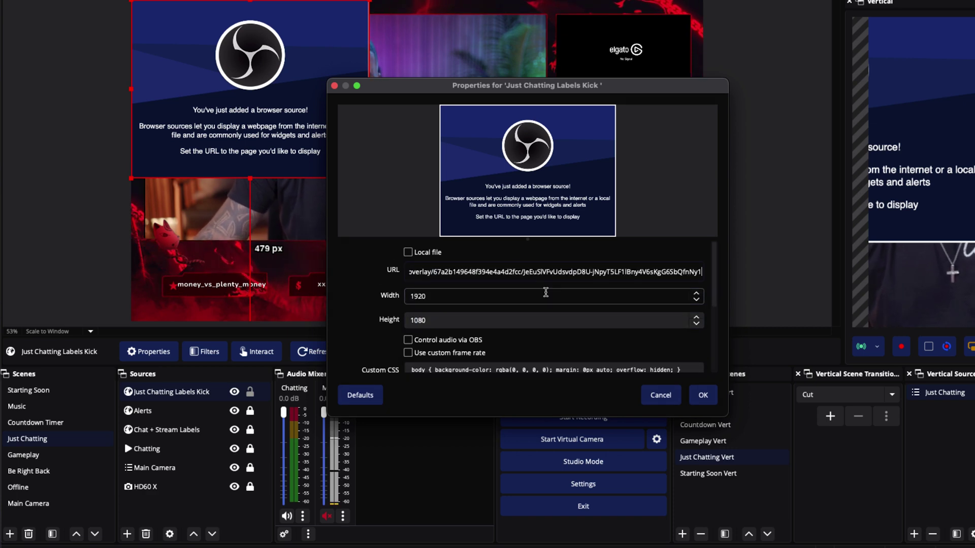
{"action": "left_click", "coordinate": [703, 395]}
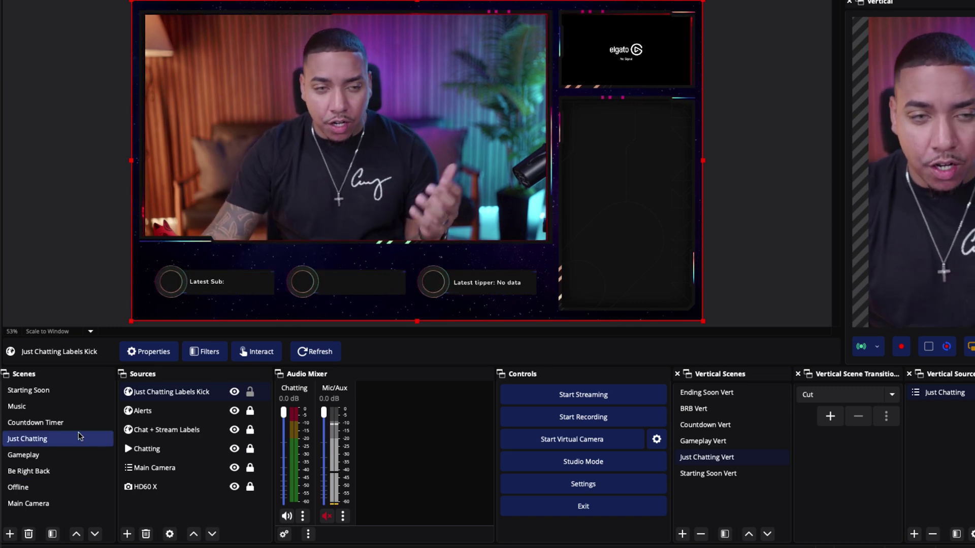
Step: Add the existing Kick Alerts browser source to the Just Chatting scene
{"action": "left_click", "coordinate": [128, 535]}
{"action": "left_click", "coordinate": [178, 323]}
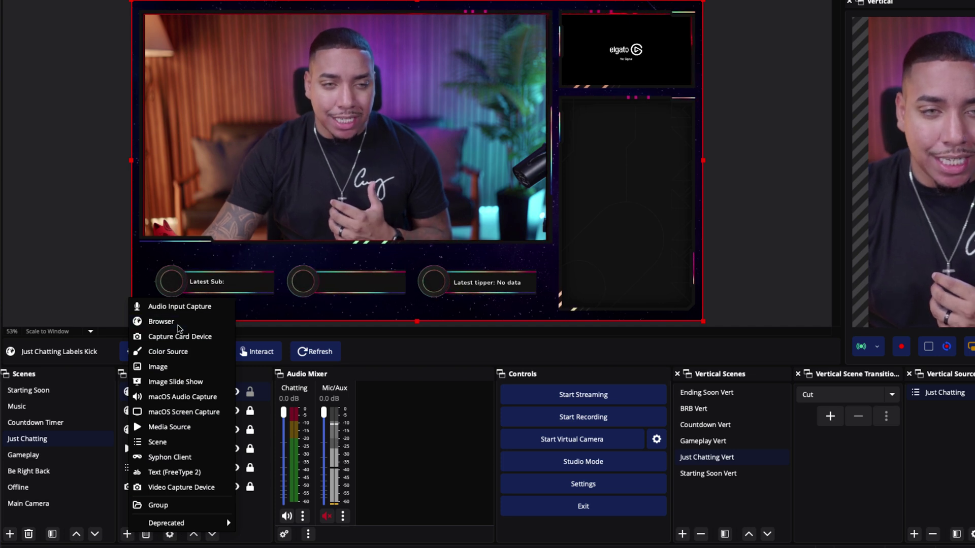
{"action": "left_click", "coordinate": [451, 239]}
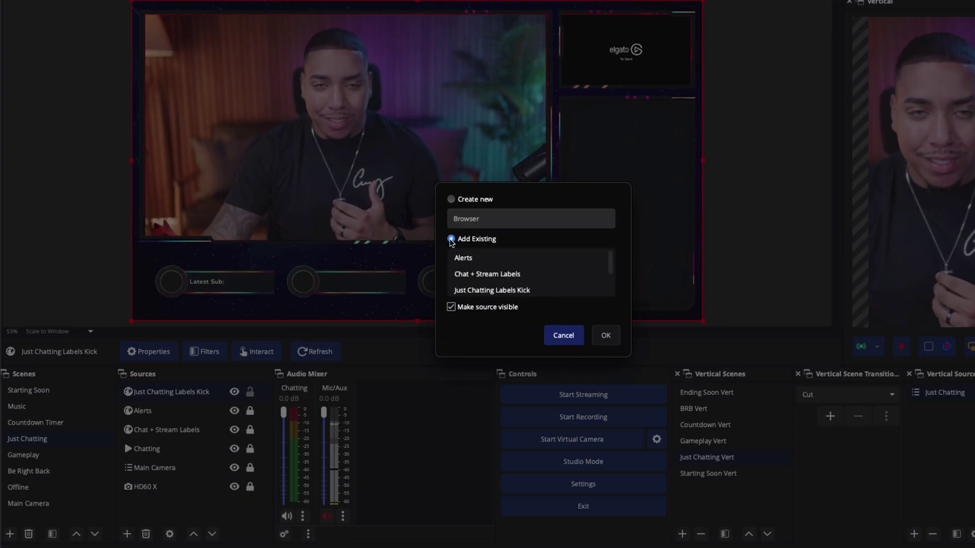
{"action": "scroll", "coordinate": [494, 279], "scroll_direction": "down", "scroll_amount": 1}
{"action": "left_click", "coordinate": [494, 278]}
{"action": "left_click", "coordinate": [606, 335]}
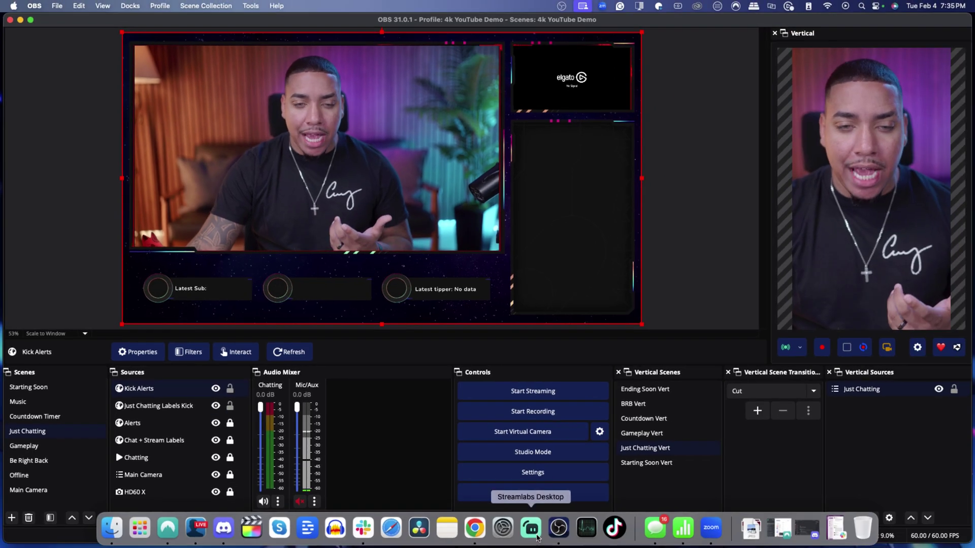
Step: Switch to Chrome, open the Kick Alerts overlay for editing and emulate a follower event live on stream
{"action": "left_click", "coordinate": [474, 528]}
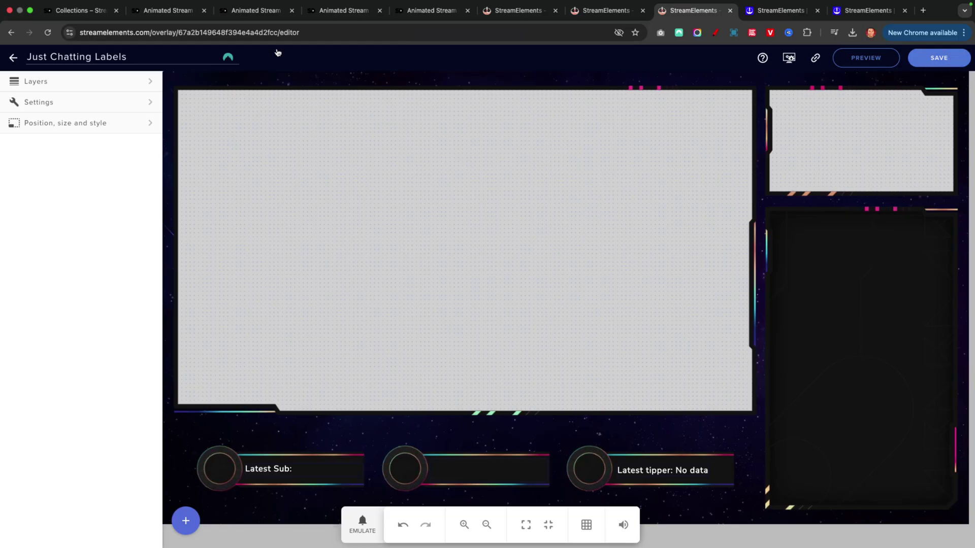
{"action": "left_click", "coordinate": [6, 60]}
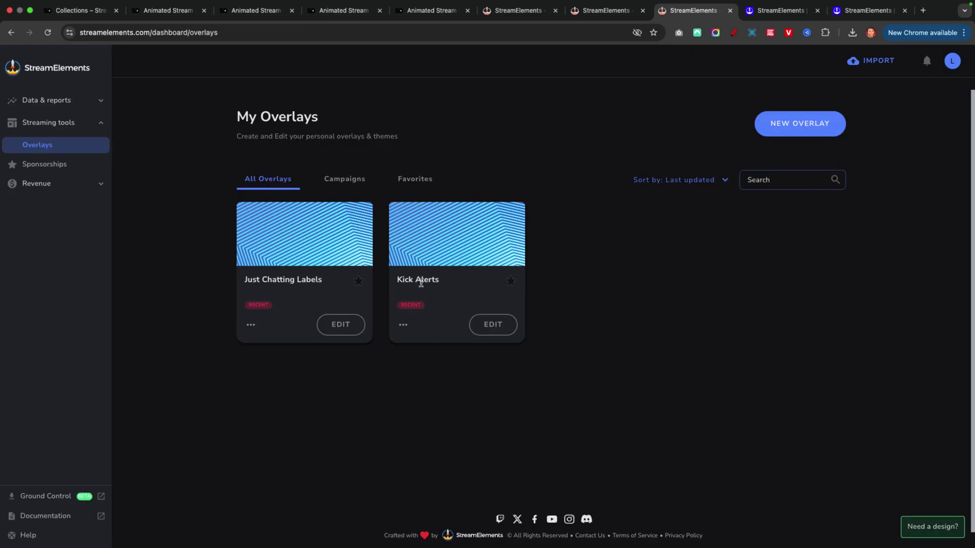
{"action": "left_click", "coordinate": [487, 324]}
{"action": "left_click", "coordinate": [363, 524]}
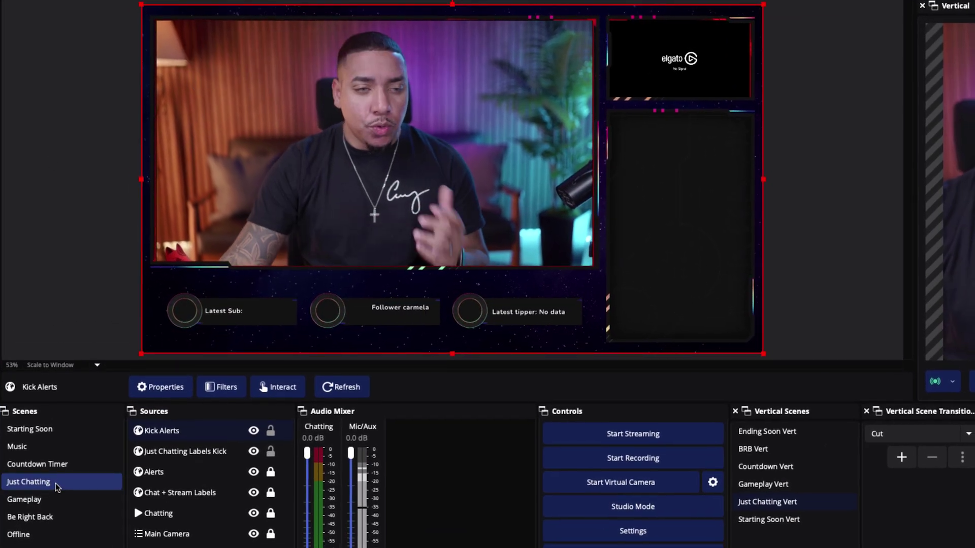
Step: Show the Gameplay scene in OBS, return to StreamElements in Chrome and create a new 1080p overlay
{"action": "left_click", "coordinate": [51, 502]}
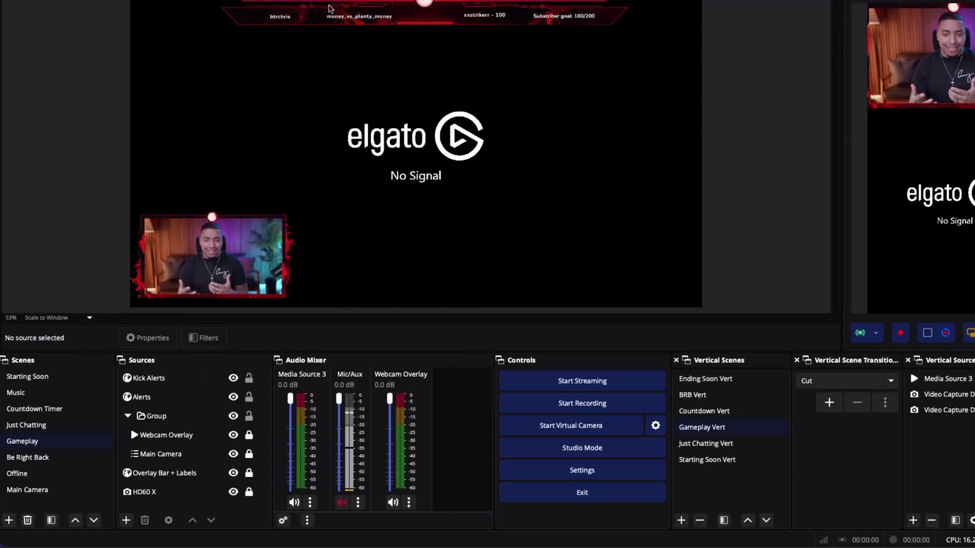
{"action": "mouse_move", "coordinate": [610, 532]}
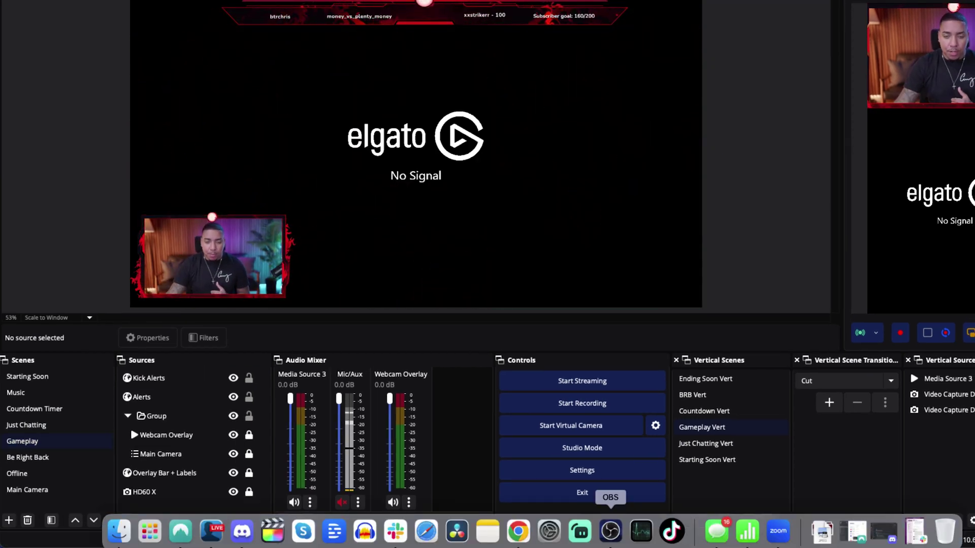
{"action": "left_click", "coordinate": [518, 531]}
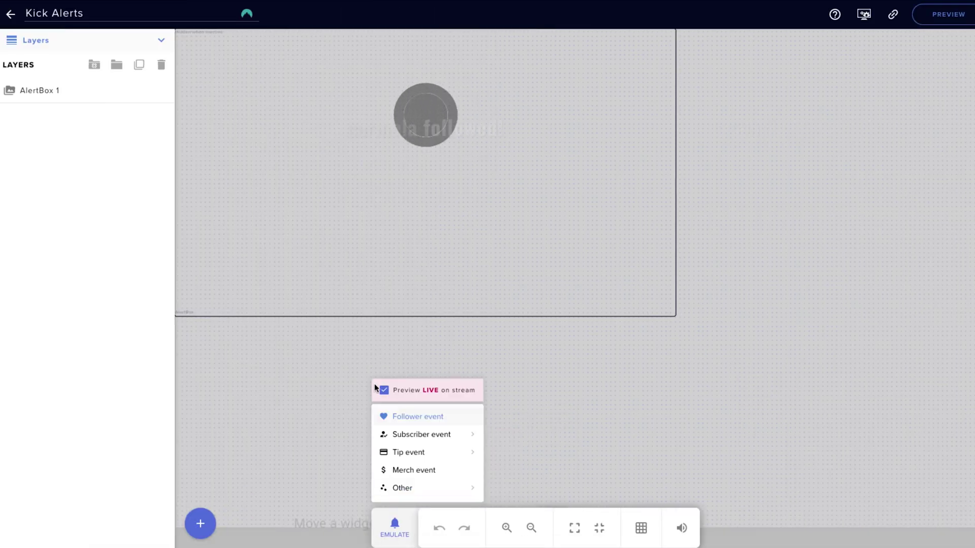
{"action": "left_click", "coordinate": [11, 15]}
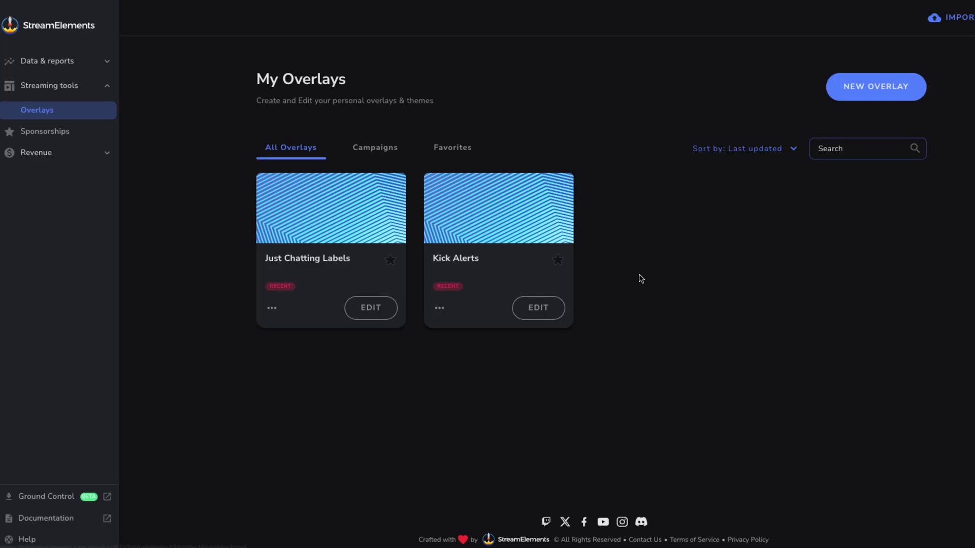
{"action": "left_click", "coordinate": [876, 89]}
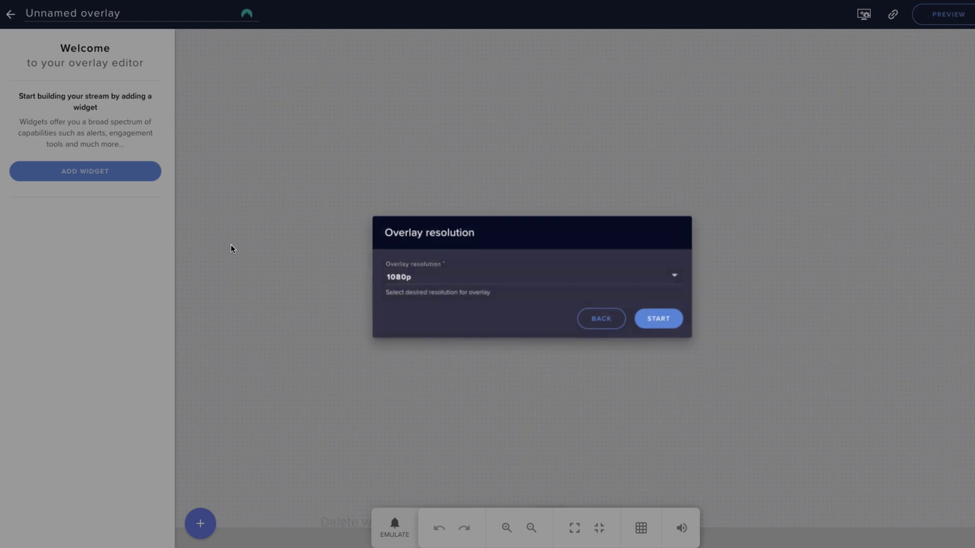
{"action": "left_click", "coordinate": [654, 325]}
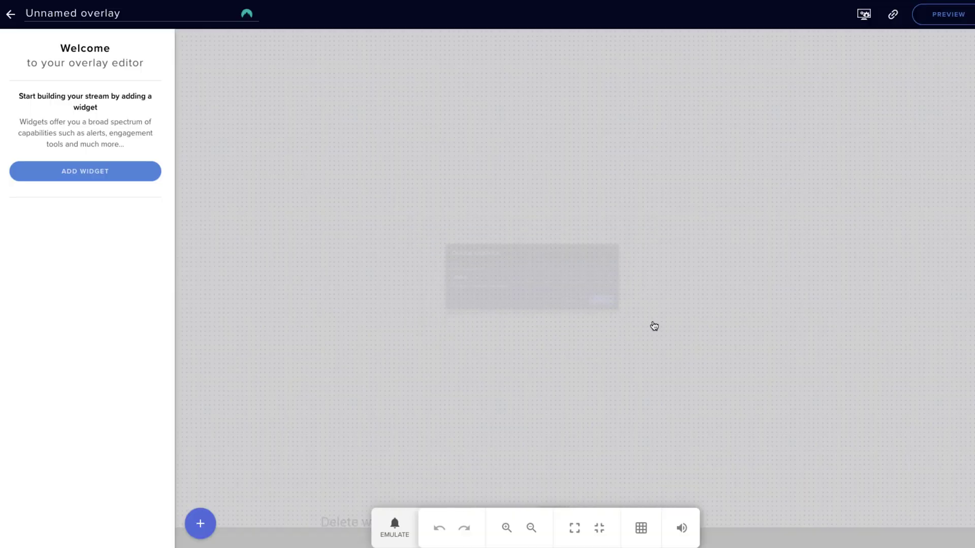
Step: Add a video widget to the new overlay and upload "Overlay Bar - Bottom.webm" as its video
{"action": "left_click", "coordinate": [201, 533]}
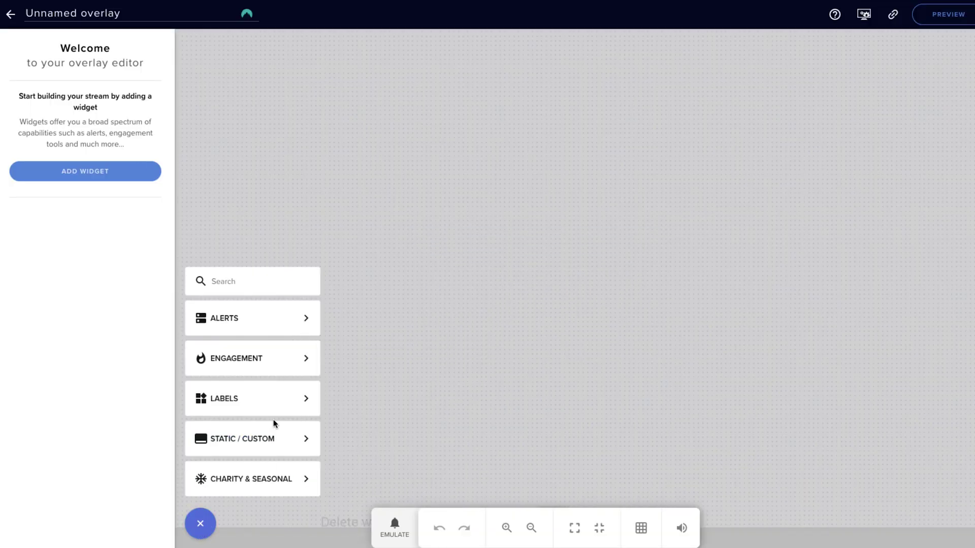
{"action": "mouse_move", "coordinate": [275, 444]}
{"action": "left_click", "coordinate": [399, 411]}
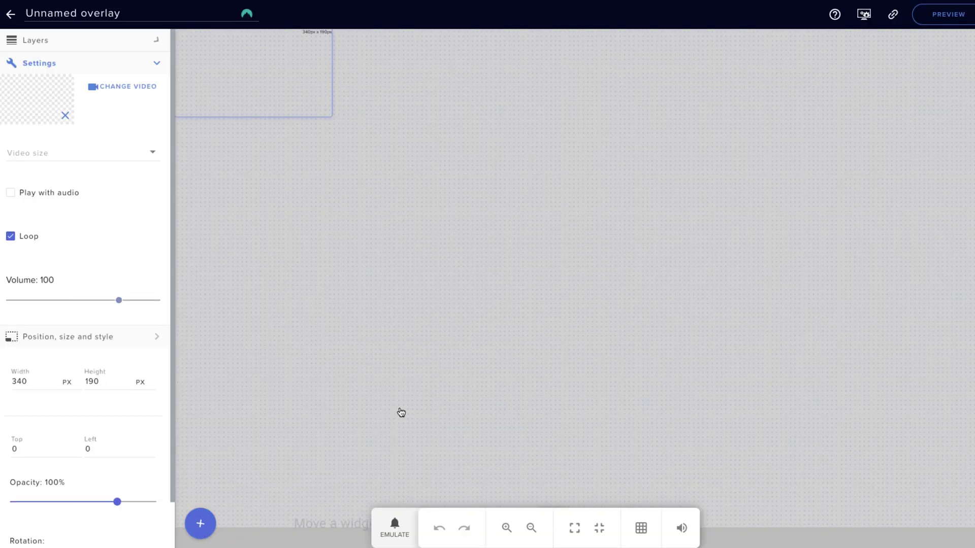
{"action": "left_click", "coordinate": [135, 87]}
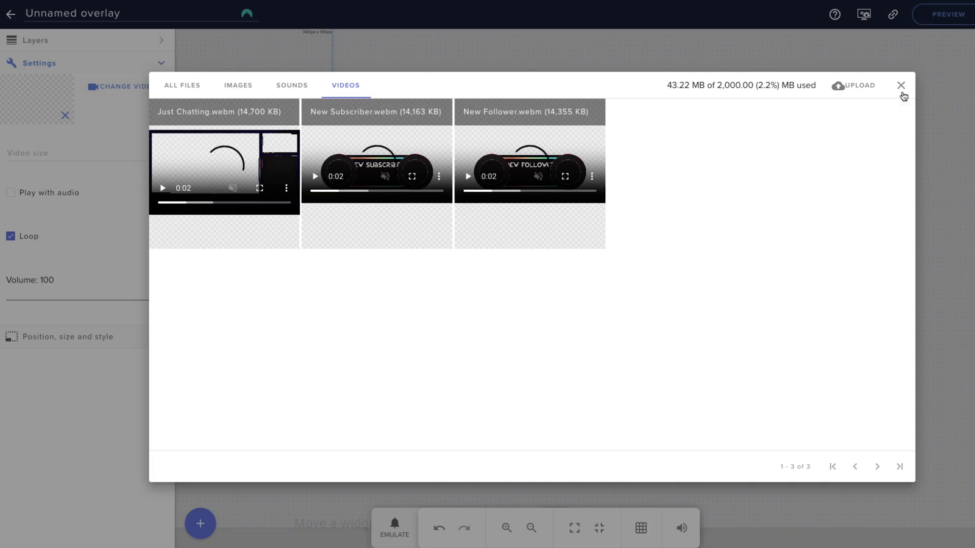
{"action": "left_click", "coordinate": [850, 86]}
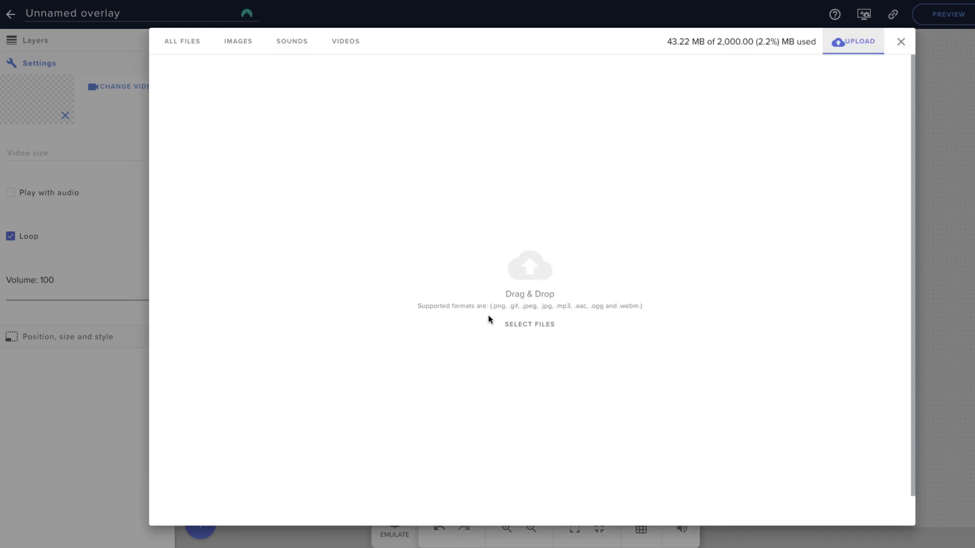
{"action": "left_click", "coordinate": [540, 325]}
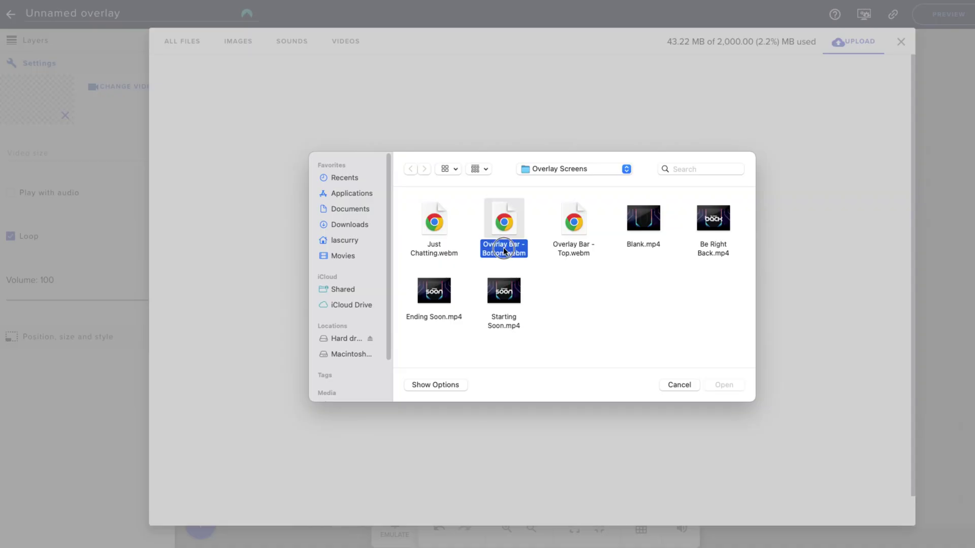
{"action": "left_click", "coordinate": [723, 385]}
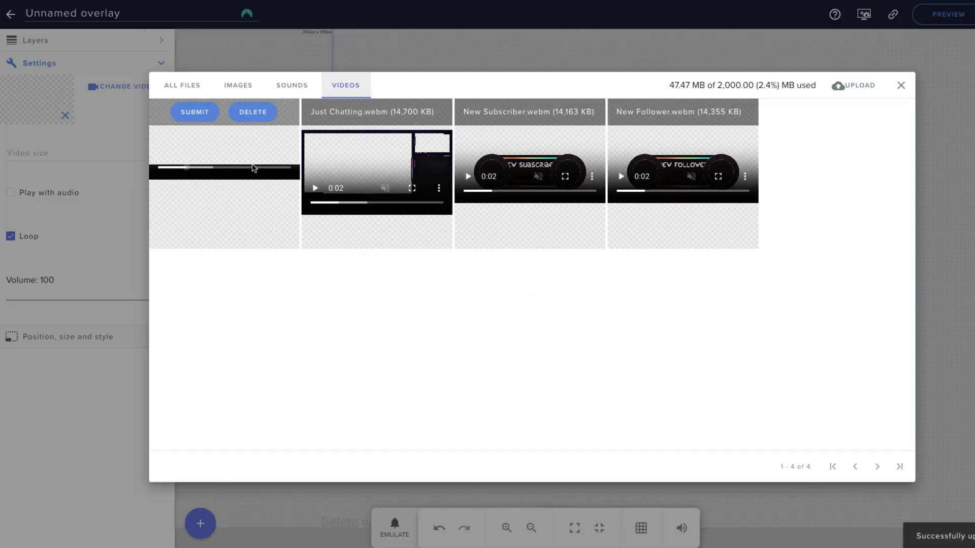
{"action": "left_click", "coordinate": [195, 112]}
Step: Set the overlay bar's video size to Auto, enlarge its widget to span the canvas, and lock its layer
{"action": "left_click", "coordinate": [106, 161]}
{"action": "left_click", "coordinate": [42, 184]}
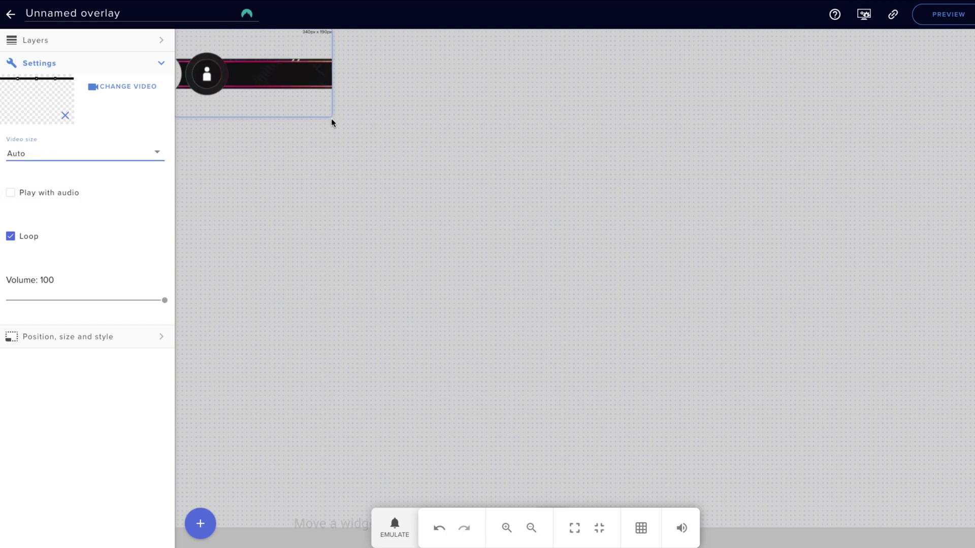
{"action": "left_click", "coordinate": [348, 136]}
{"action": "left_click_drag", "start_coordinate": [330, 119], "coordinate": [949, 537]}
{"action": "left_click", "coordinate": [297, 72]}
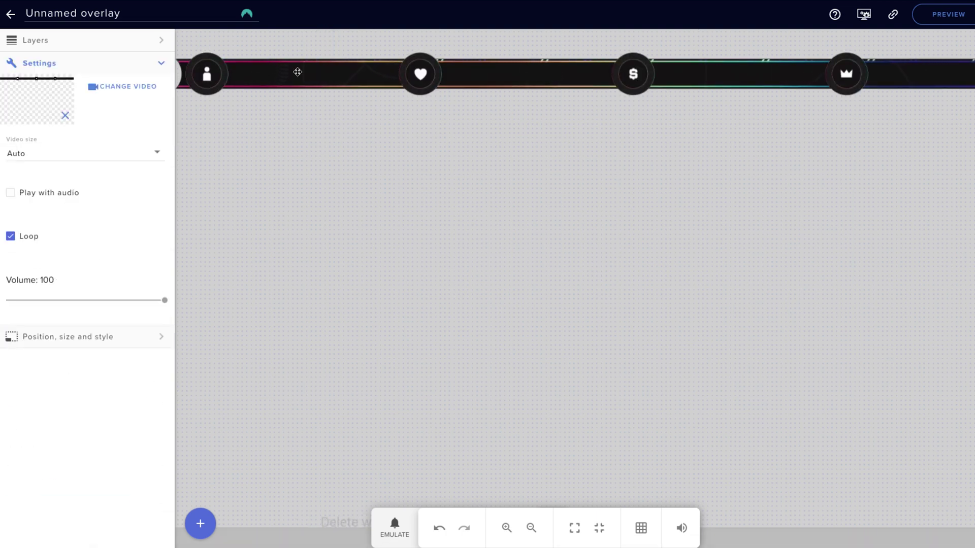
{"action": "left_click", "coordinate": [160, 40]}
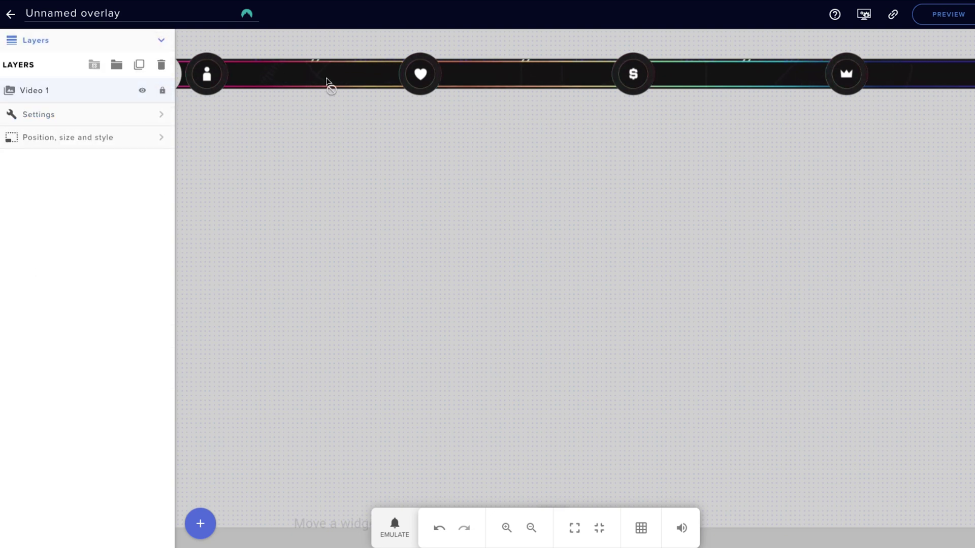
Step: Add a Latest Subscriber label and place it on the overlay bar beside the person icon
{"action": "left_click", "coordinate": [199, 534]}
{"action": "mouse_move", "coordinate": [265, 399]}
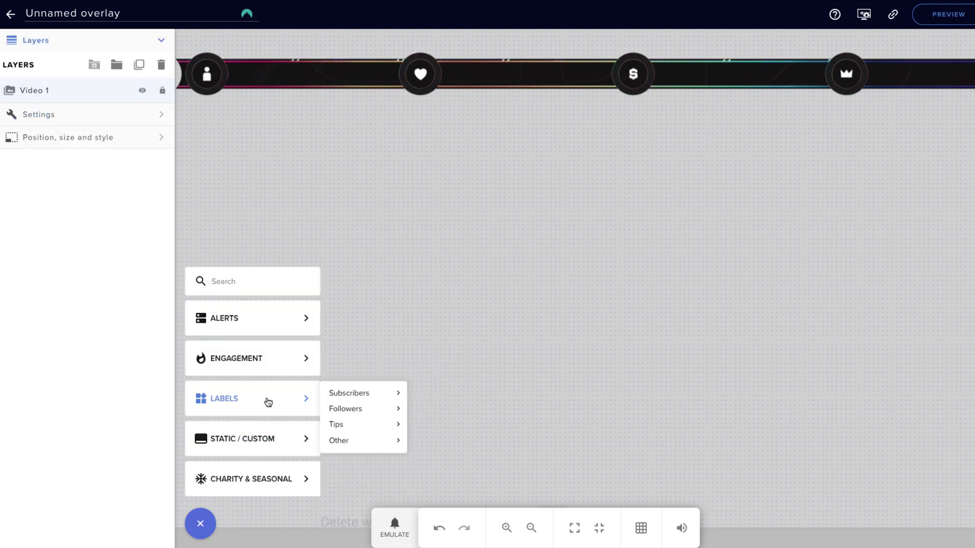
{"action": "mouse_move", "coordinate": [357, 395]}
{"action": "mouse_move", "coordinate": [427, 400]}
{"action": "left_click", "coordinate": [507, 394]}
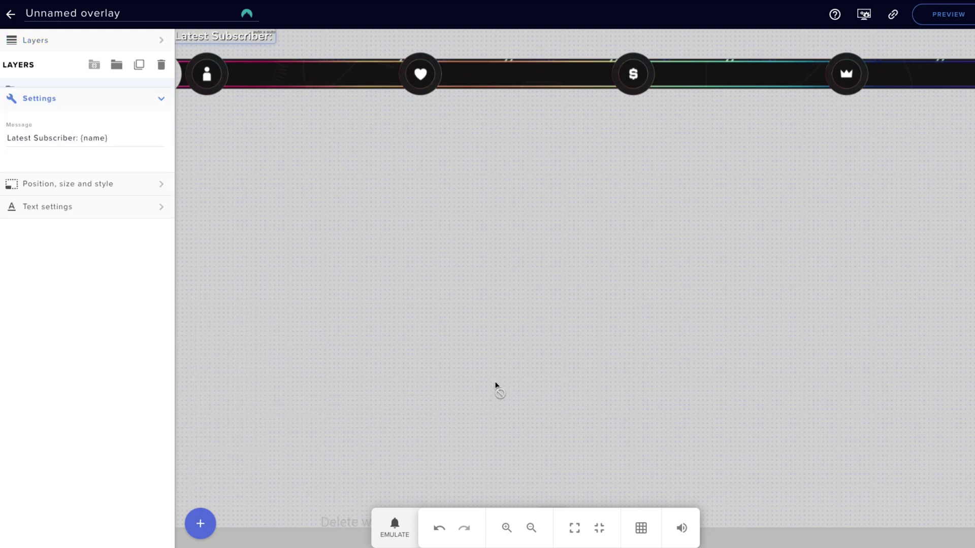
{"action": "left_click_drag", "start_coordinate": [222, 34], "coordinate": [285, 71]}
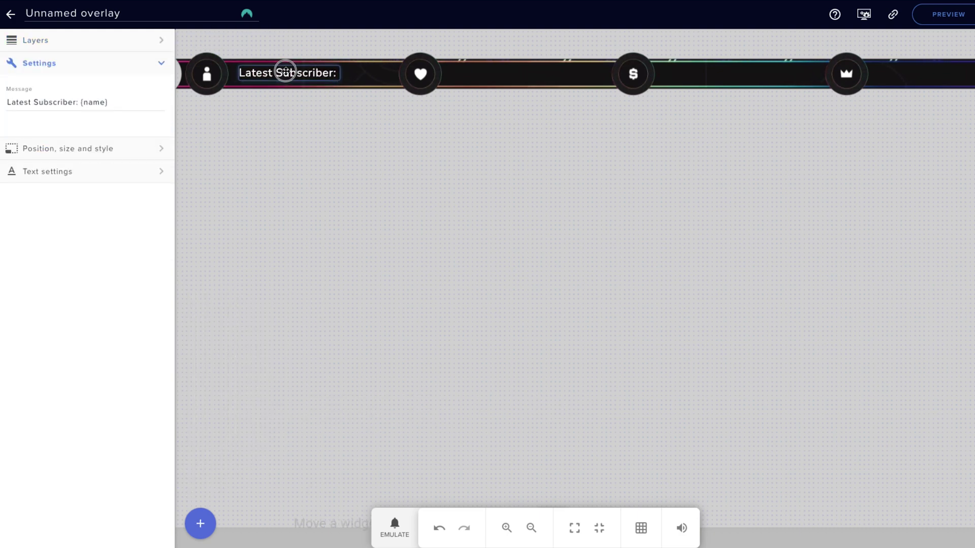
Step: Add a latest followers label, place it on the overlay bar beside the heart icon, and narrow it to end before the dollar icon
{"action": "left_click", "coordinate": [200, 523]}
{"action": "mouse_move", "coordinate": [256, 468]}
{"action": "mouse_move", "coordinate": [257, 398]}
{"action": "mouse_move", "coordinate": [340, 413]}
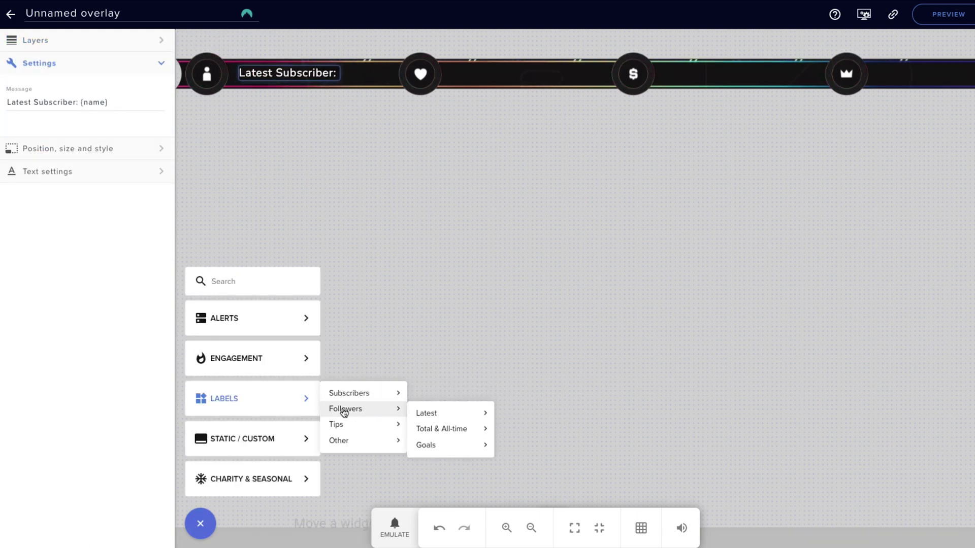
{"action": "mouse_move", "coordinate": [426, 413]}
{"action": "left_click", "coordinate": [531, 413]}
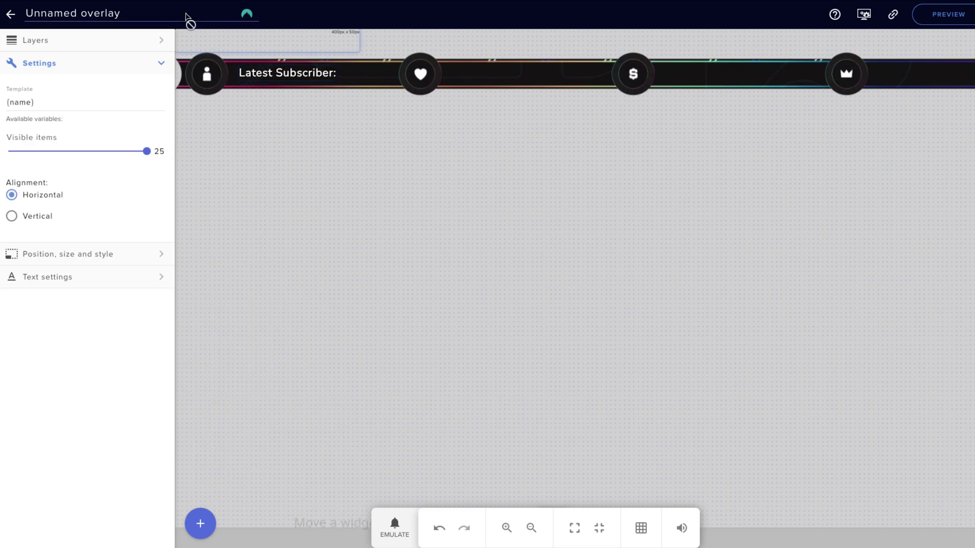
{"action": "left_click_drag", "start_coordinate": [221, 44], "coordinate": [573, 75]}
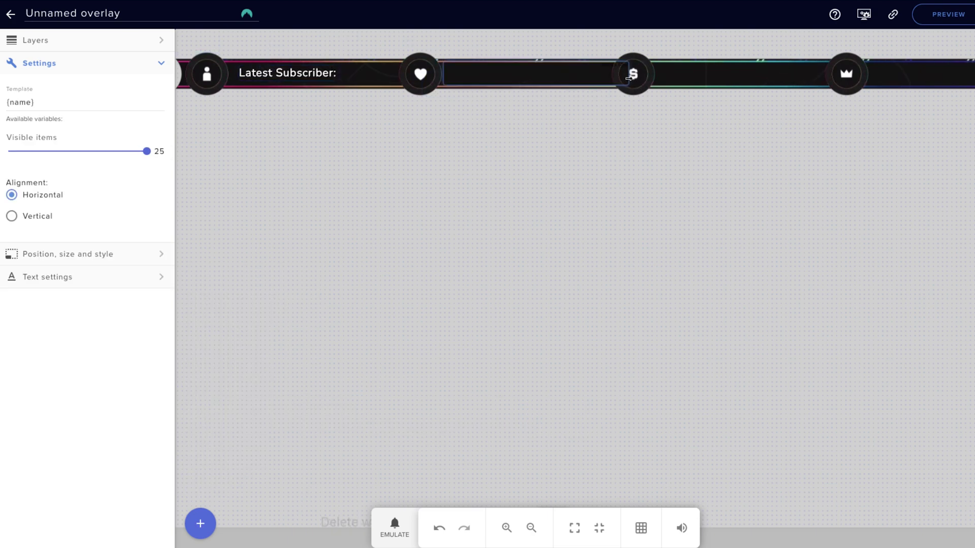
{"action": "left_click_drag", "start_coordinate": [628, 79], "coordinate": [621, 78]}
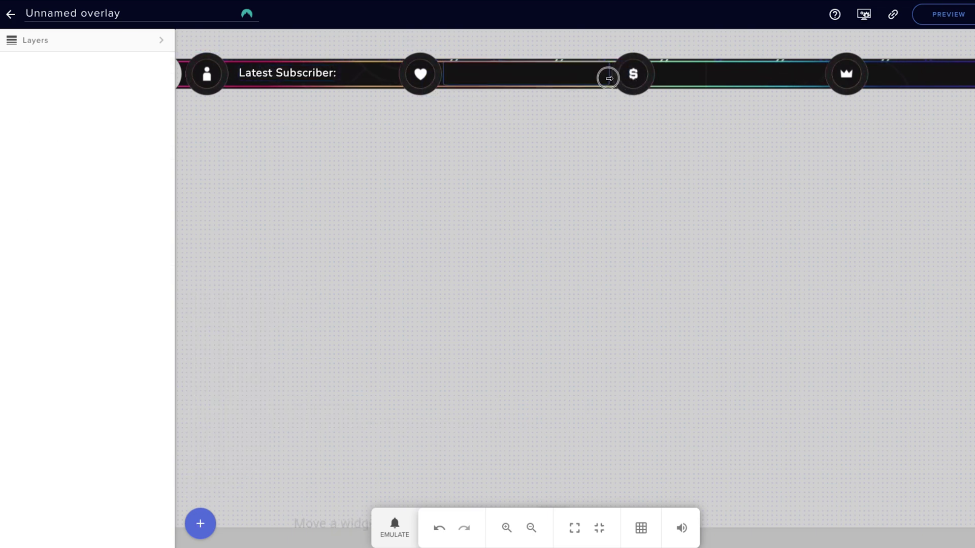
Step: Add a Latest Tipper label and place it on the overlay bar beside the dollar icon
{"action": "left_click", "coordinate": [200, 524]}
{"action": "mouse_move", "coordinate": [246, 404]}
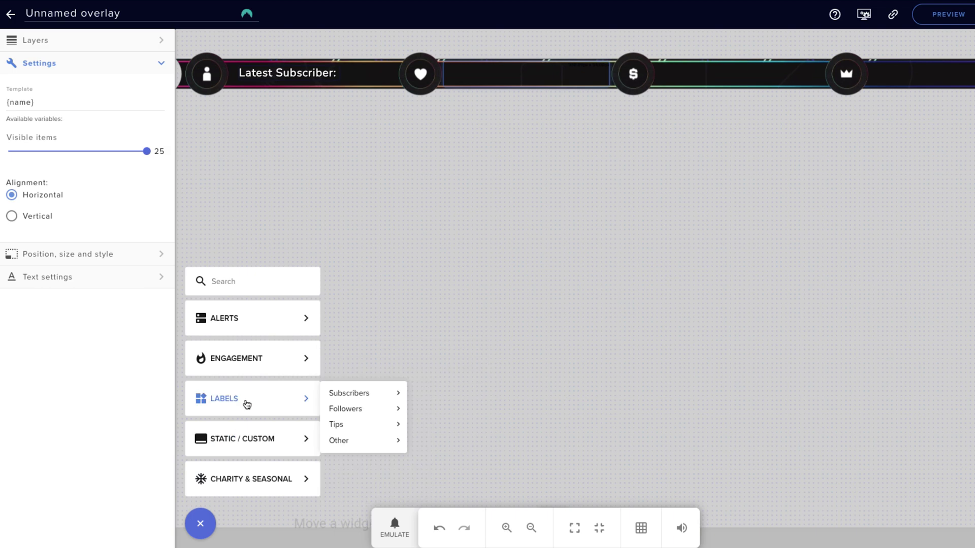
{"action": "mouse_move", "coordinate": [350, 425]}
{"action": "mouse_move", "coordinate": [417, 433]}
{"action": "left_click", "coordinate": [509, 434]}
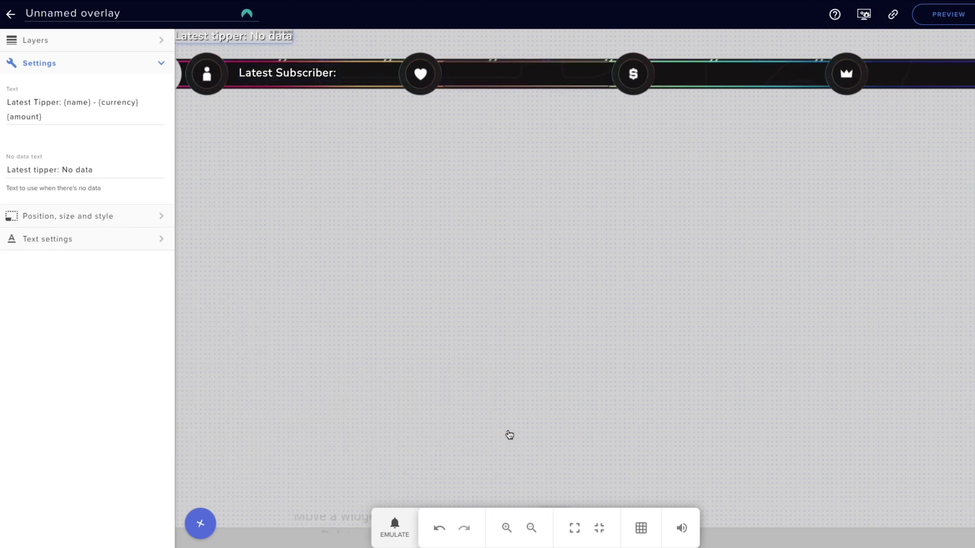
{"action": "left_click_drag", "start_coordinate": [181, 36], "coordinate": [706, 81]}
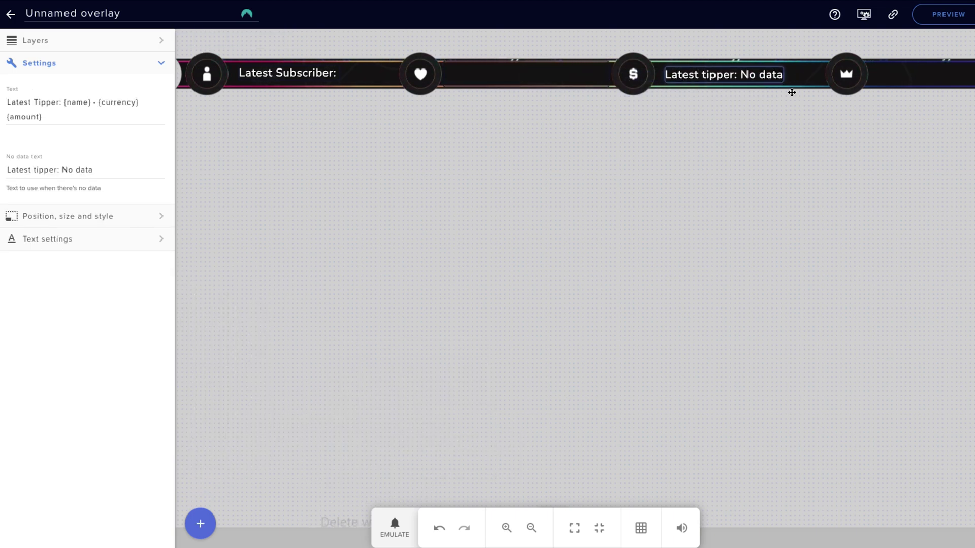
Step: Add a follower goal label to the overlay and move it onto the empty canvas area below the bar
{"action": "left_click", "coordinate": [202, 520]}
{"action": "mouse_move", "coordinate": [244, 405]}
{"action": "mouse_move", "coordinate": [359, 407]}
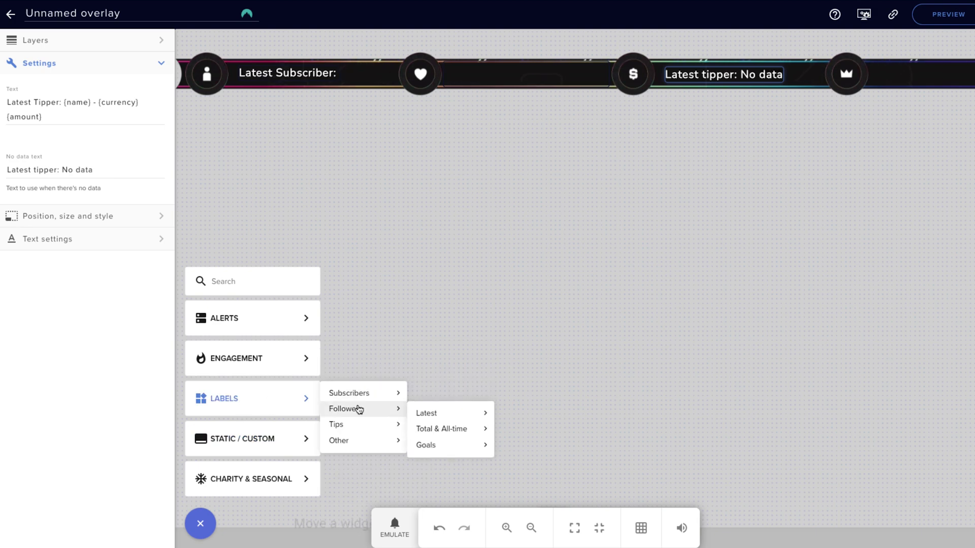
{"action": "mouse_move", "coordinate": [439, 444]}
{"action": "left_click", "coordinate": [508, 451]}
{"action": "left_click_drag", "start_coordinate": [197, 6], "coordinate": [471, 230]}
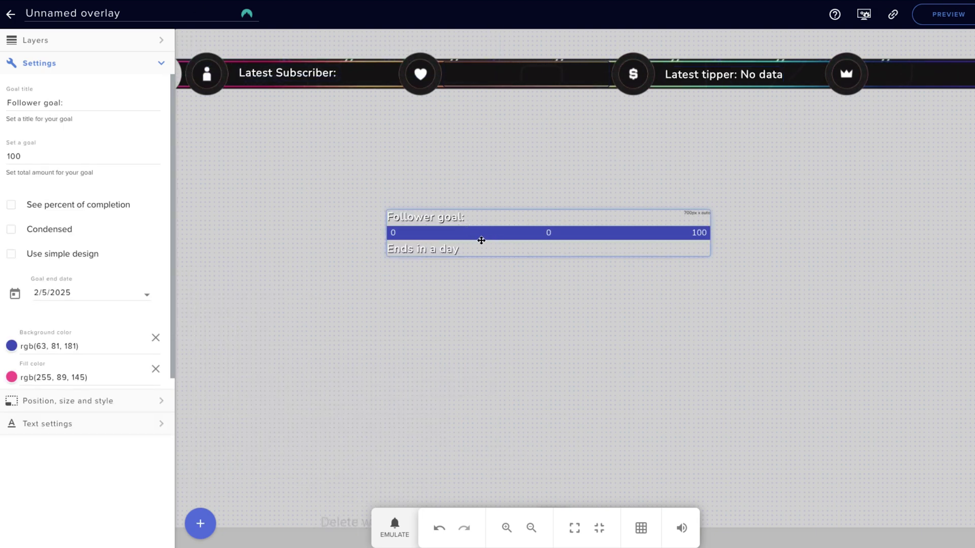
Step: Switch the follower goal to the simple design and fit it on the overlay bar beside the crown icon
{"action": "left_click", "coordinate": [11, 254]}
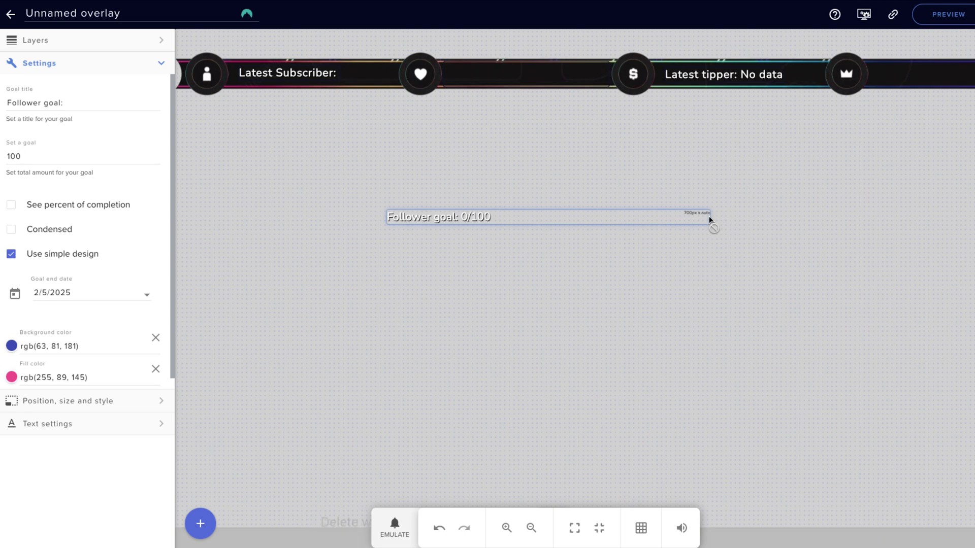
{"action": "left_click_drag", "start_coordinate": [503, 219], "coordinate": [936, 77]}
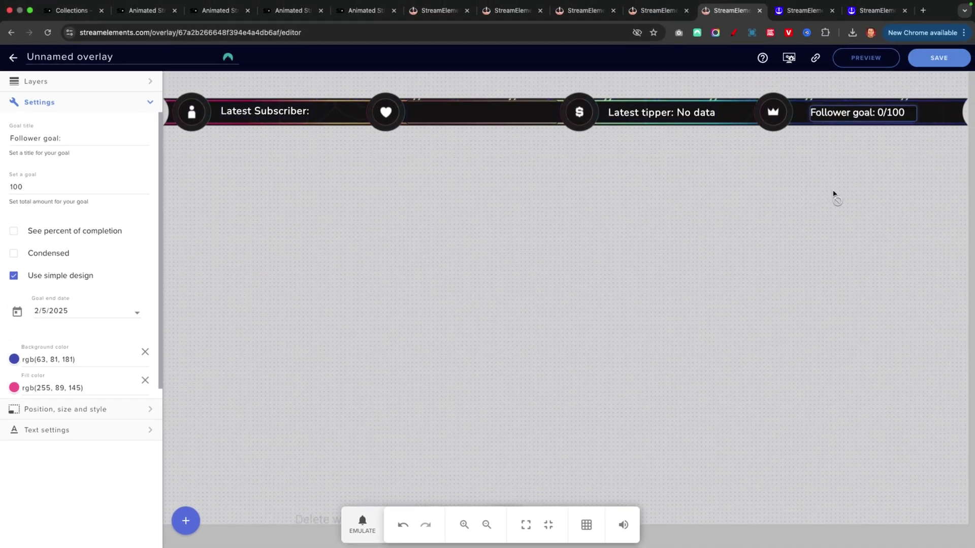
{"action": "left_click", "coordinate": [833, 193]}
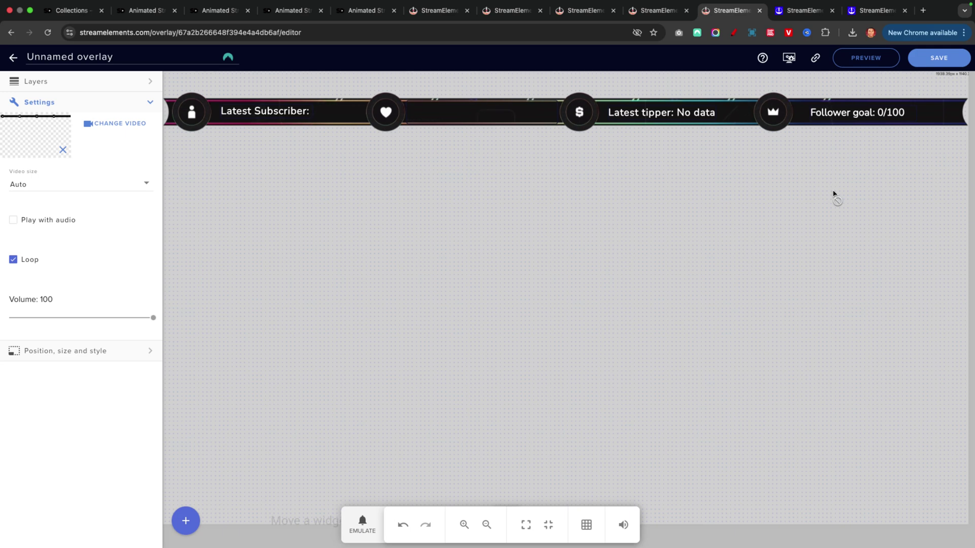
Step: Save the overlay as "Overlay Bar Kick" and copy its URL
{"action": "left_click", "coordinate": [935, 55]}
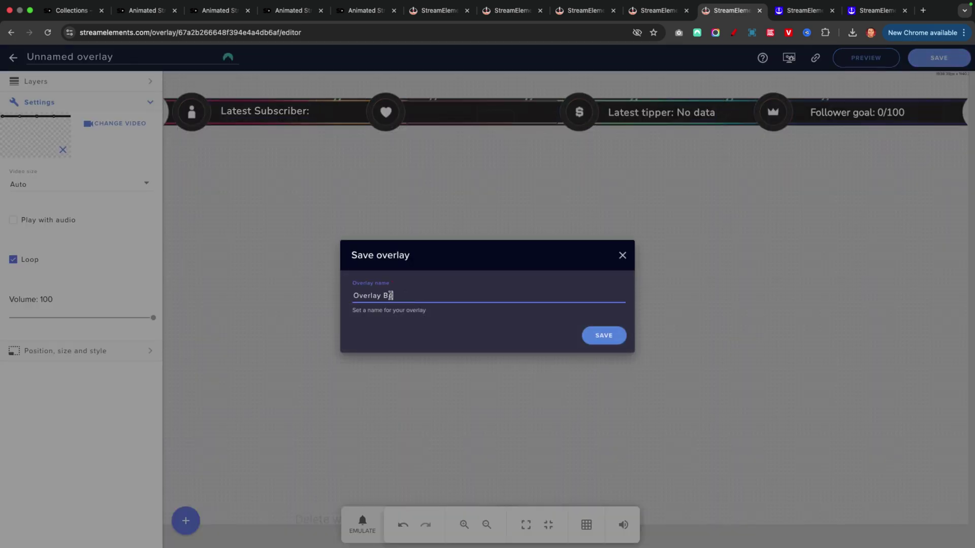
{"action": "left_click", "coordinate": [604, 336]}
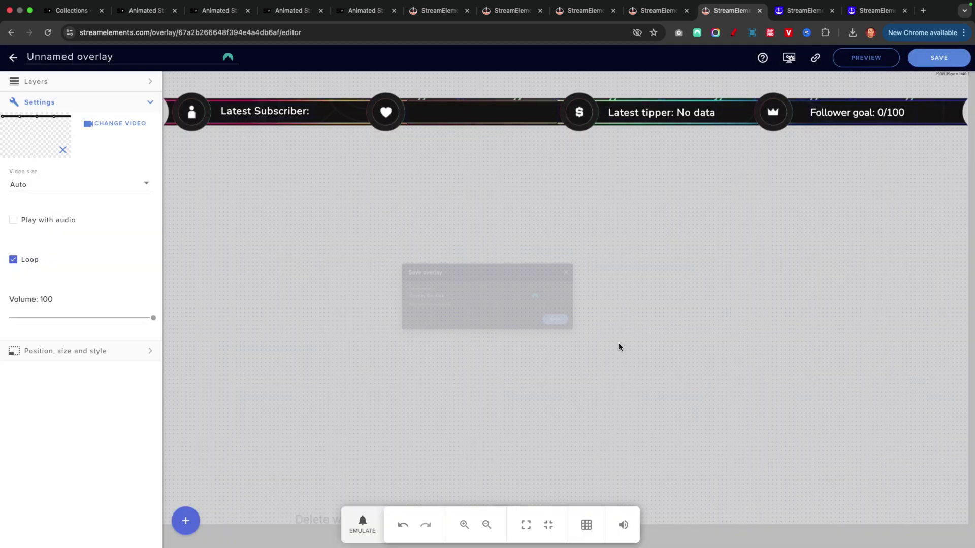
{"action": "left_click", "coordinate": [816, 59]}
Step: Switch to OBS and hide the Overlay Bar + Labels source in the Gameplay scene
{"action": "mouse_move", "coordinate": [516, 543]}
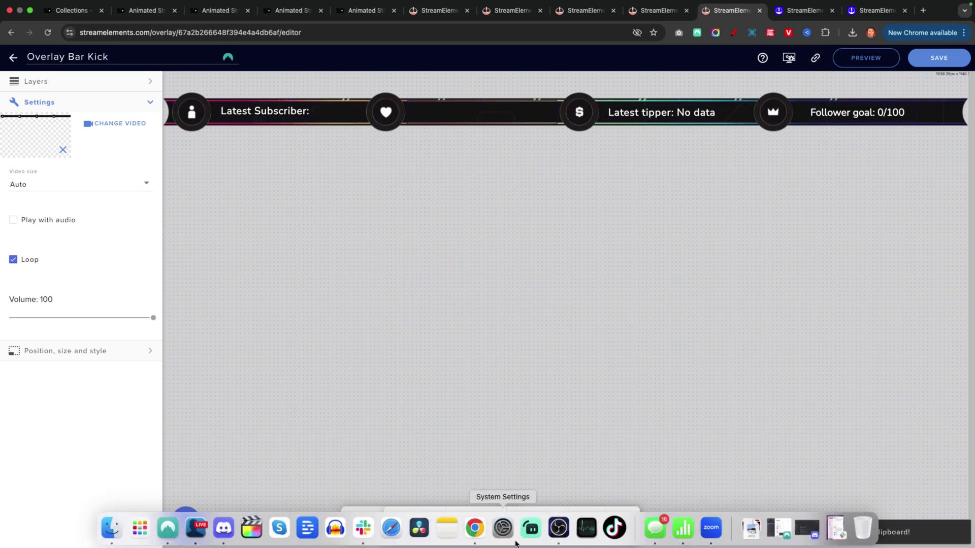
{"action": "left_click", "coordinate": [558, 530]}
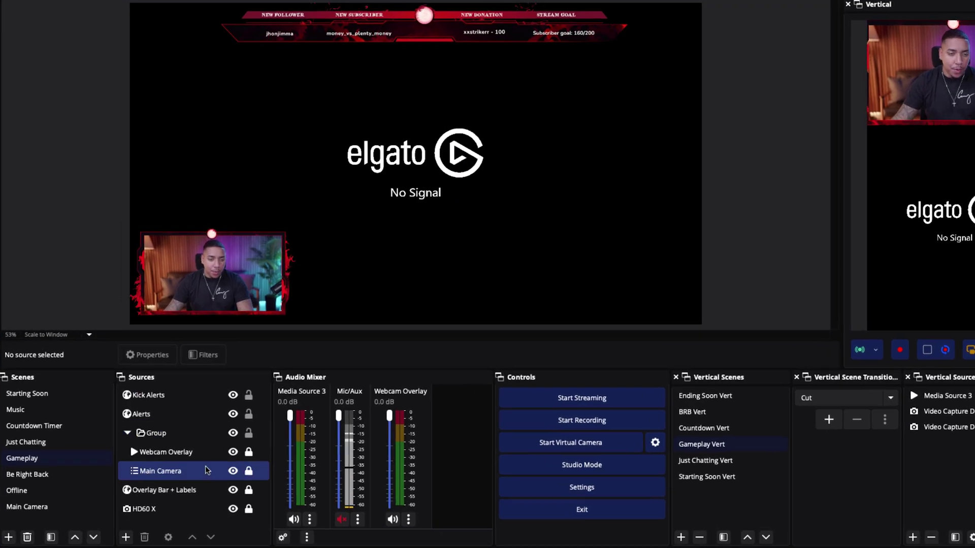
{"action": "left_click", "coordinate": [232, 490]}
Step: Add a new browser source named "Overlay Bar Kick" to the Gameplay scene
{"action": "left_click", "coordinate": [128, 539]}
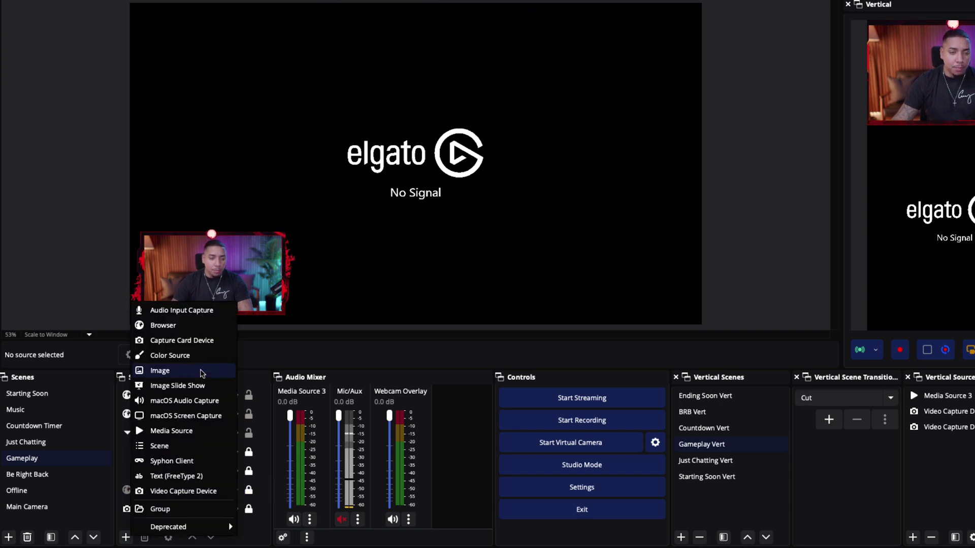
{"action": "left_click", "coordinate": [172, 196]}
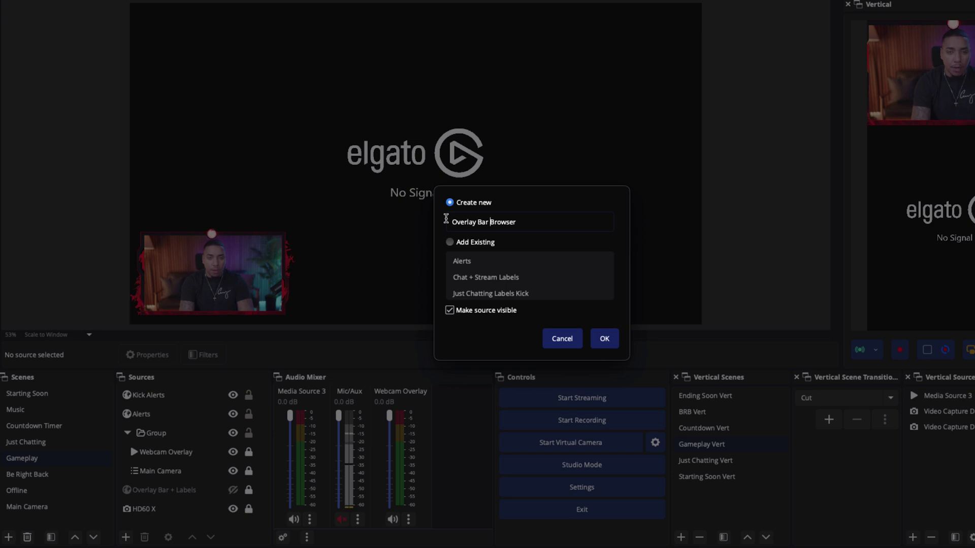
{"action": "left_click", "coordinate": [604, 339]}
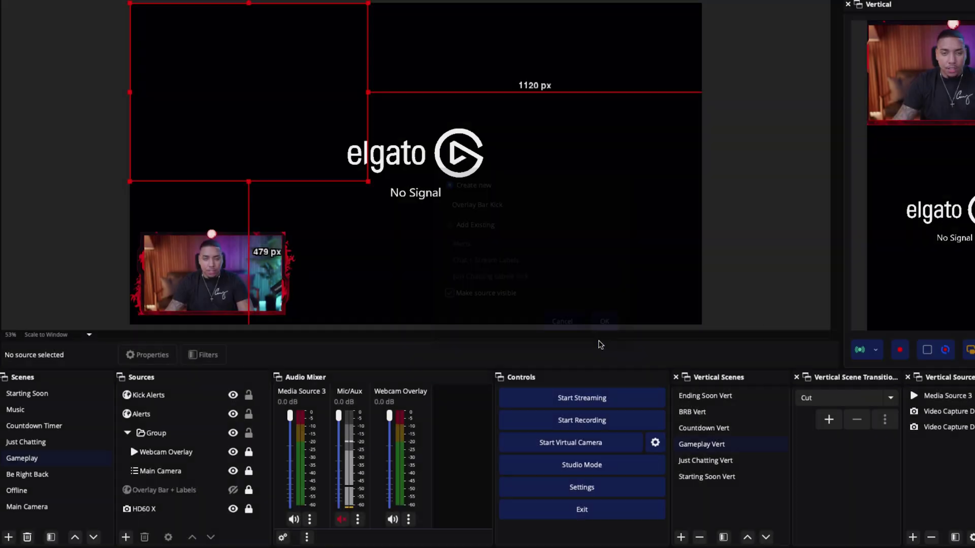
Step: Set the browser source to 1920 wide and 1080 high, and paste the copied private overlay URL into its URL field
{"action": "left_click", "coordinate": [429, 300]}
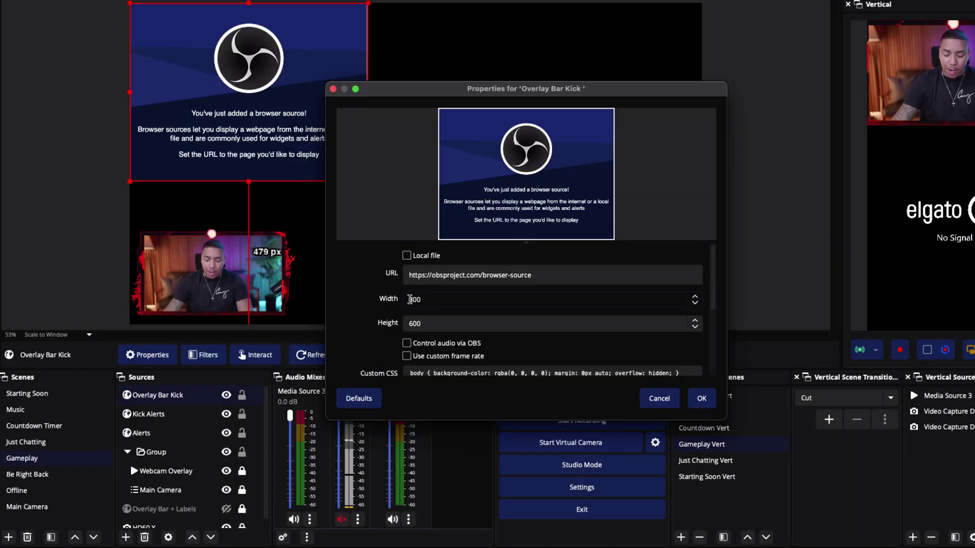
{"action": "type", "text": "1920"}
{"action": "left_click", "coordinate": [400, 323]}
{"action": "type", "text": "1080"}
{"action": "left_click", "coordinate": [430, 273]}
{"action": "key", "text": "super+v"}
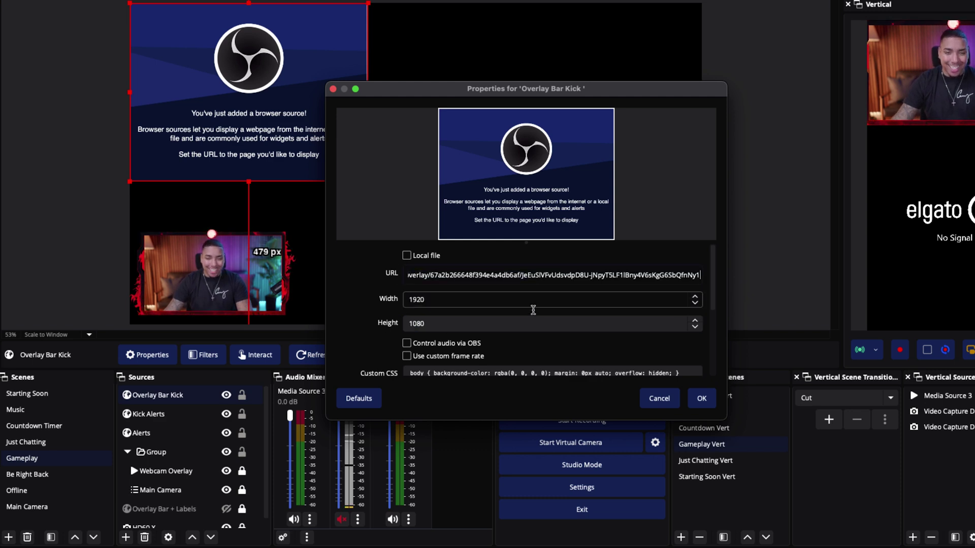
{"action": "left_click", "coordinate": [701, 398]}
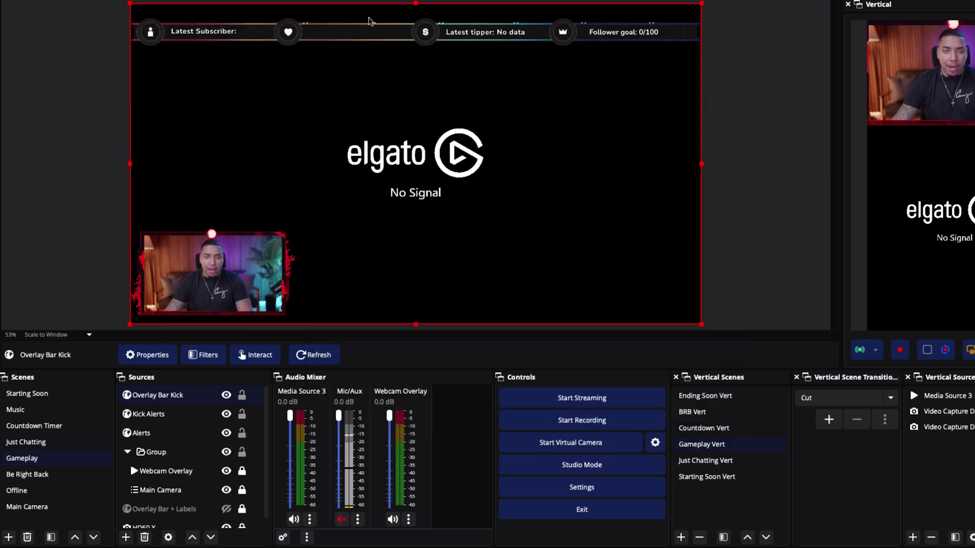
Step: Shrink the Overlay Bar Kick source against the canvas's upper edge and crop off the empty area beneath the bar
{"action": "left_click_drag", "start_coordinate": [131, 4], "coordinate": [259, 75]}
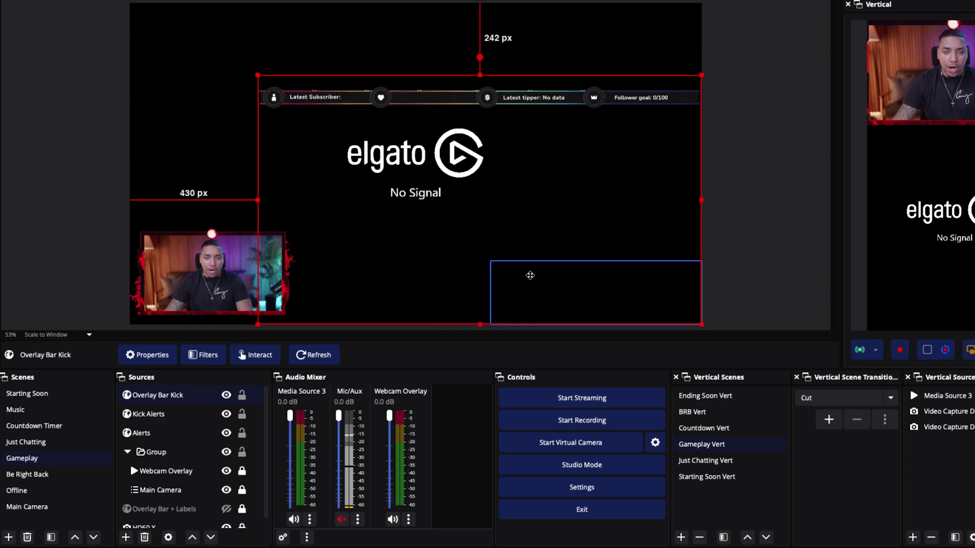
{"action": "left_click_drag", "start_coordinate": [340, 204], "coordinate": [285, 132]}
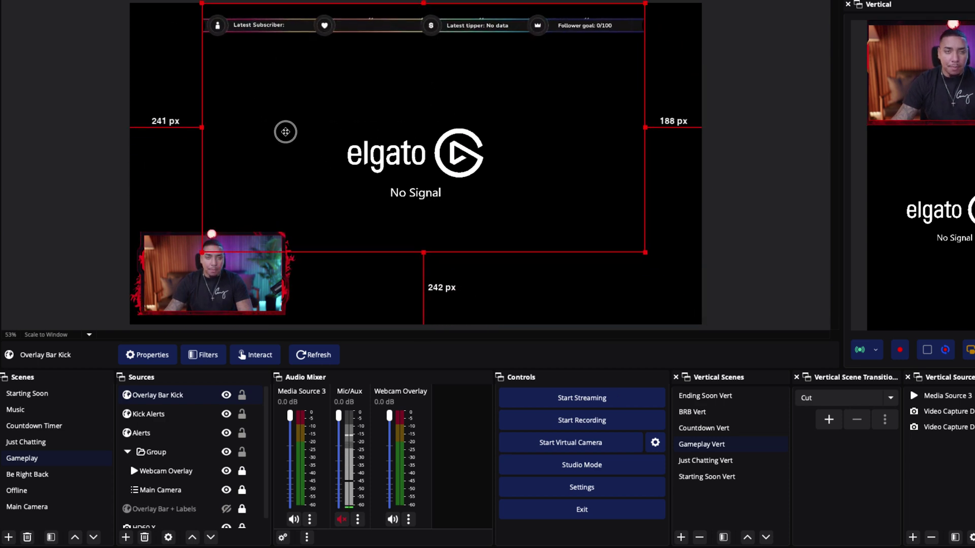
{"action": "left_click_drag", "start_coordinate": [422, 254], "coordinate": [433, 46]}
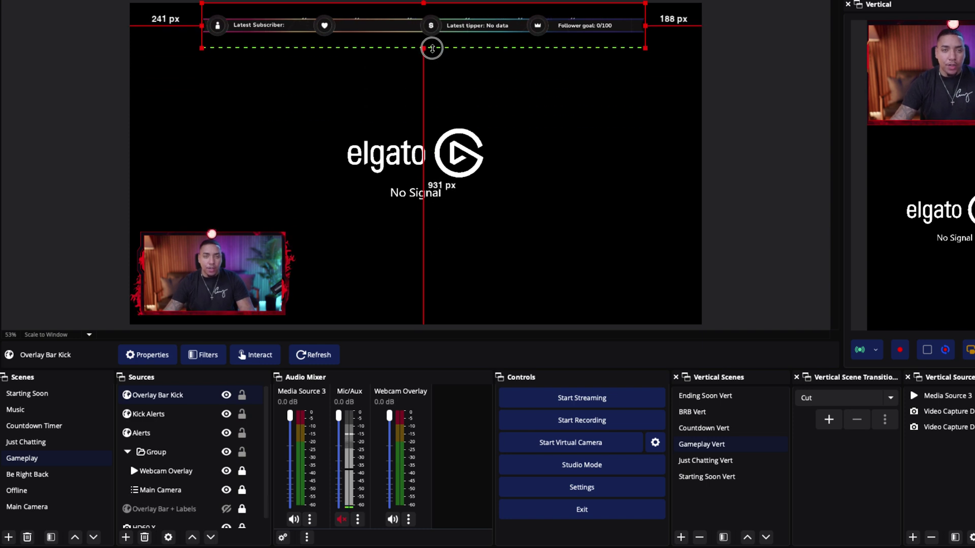
Step: Nudge the Overlay Bar Kick source upward by about 10 px and deselect it
{"action": "key", "text": "Up"}
{"action": "key", "text": "Up"}
{"action": "key", "text": "Up"}
{"action": "key", "text": "Up"}
{"action": "key", "text": "Up"}
{"action": "key", "text": "Up"}
{"action": "key", "text": "Up"}
{"action": "key", "text": "Up"}
{"action": "key", "text": "Up"}
{"action": "key", "text": "Up"}
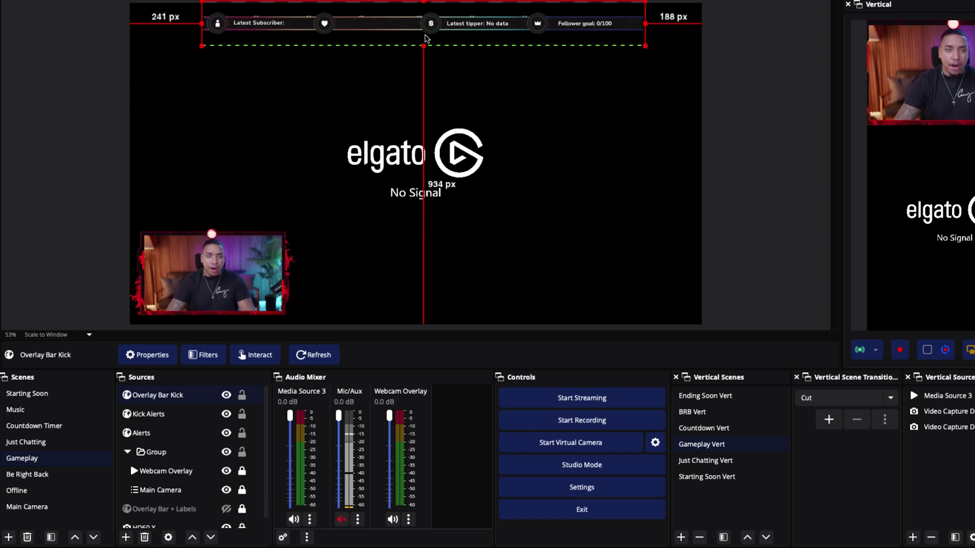
{"action": "left_click", "coordinate": [225, 116]}
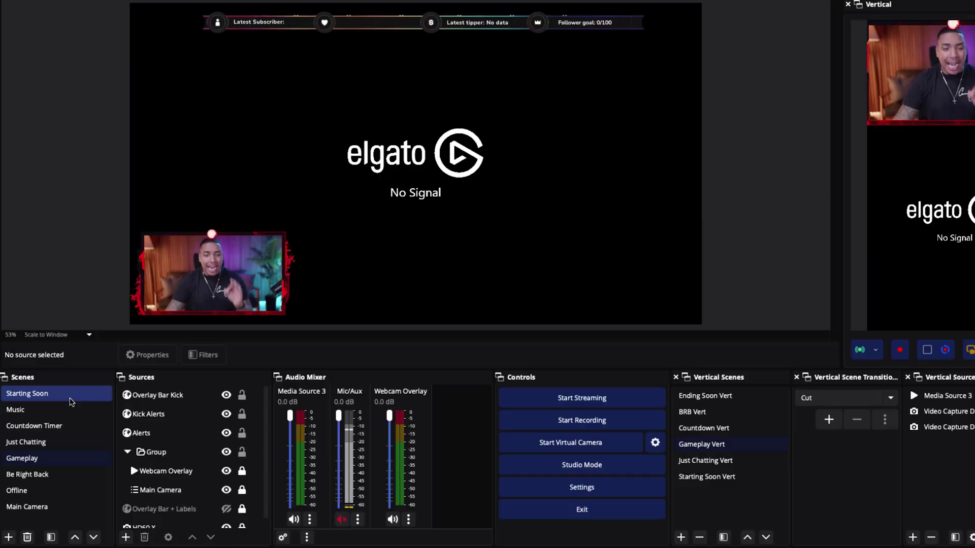
Step: Show the Starting Soon scene and the Countdown Timer scene in turn
{"action": "left_click", "coordinate": [68, 398]}
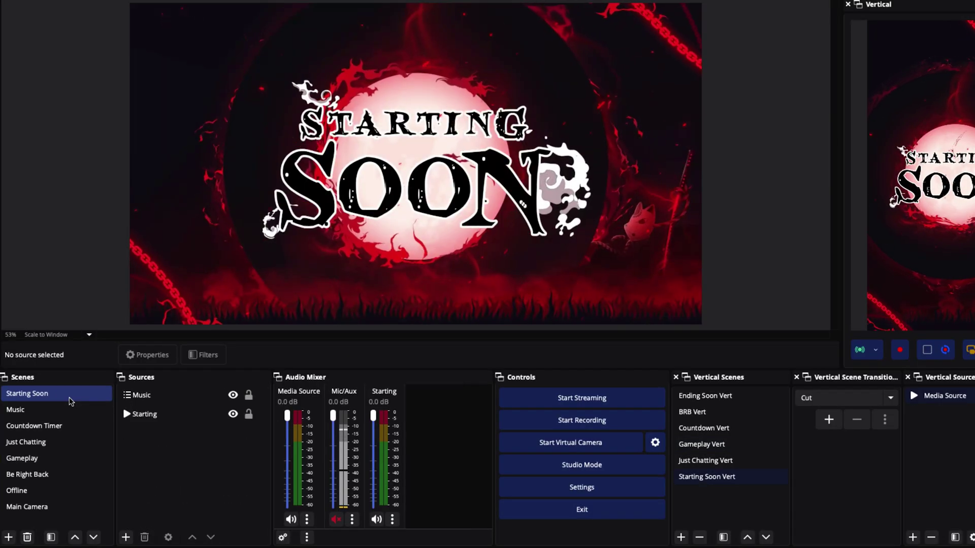
{"action": "left_click", "coordinate": [43, 430]}
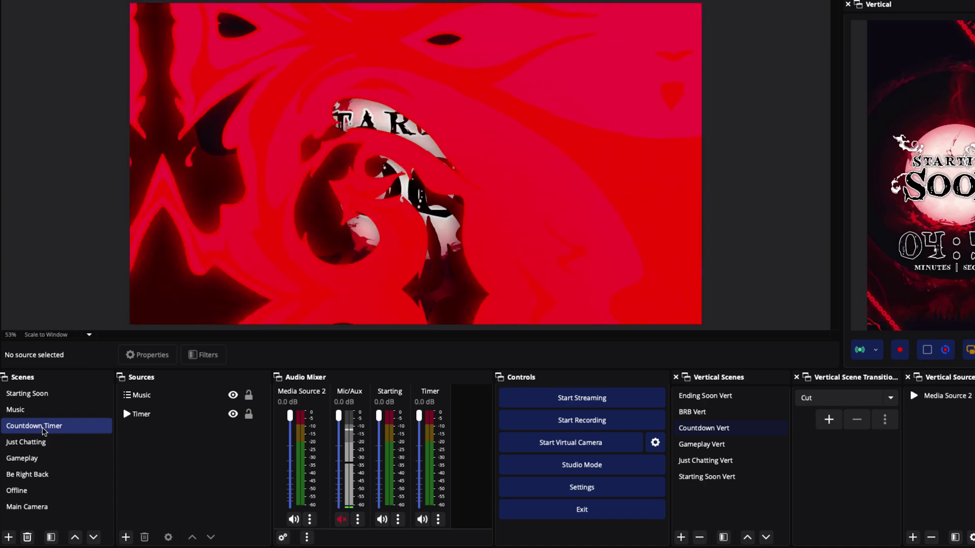